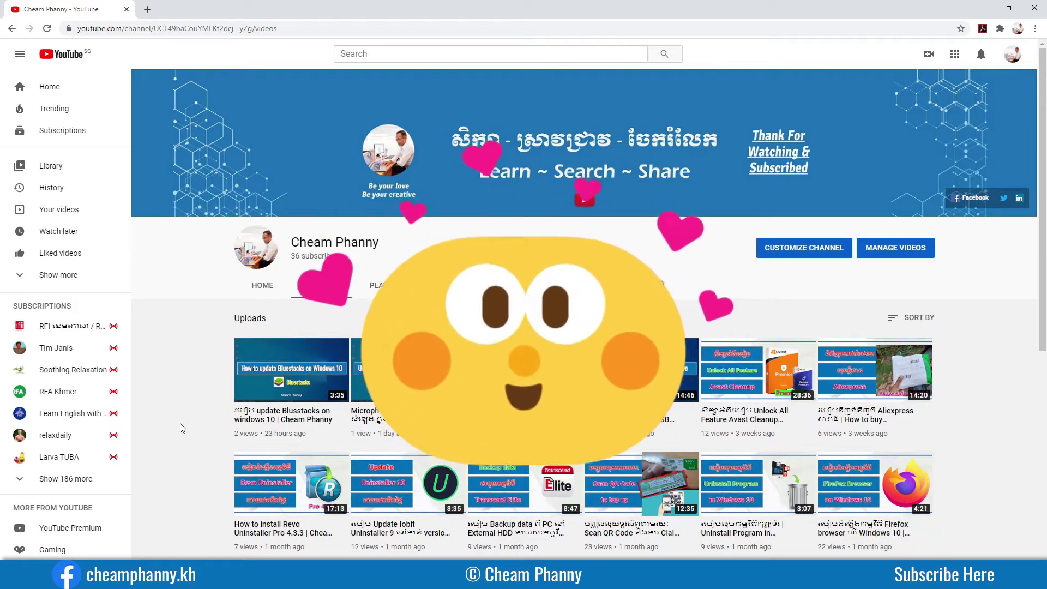
Minimize the Chrome window on YouTube so the Windows desktop shows.
left_click(981, 8)
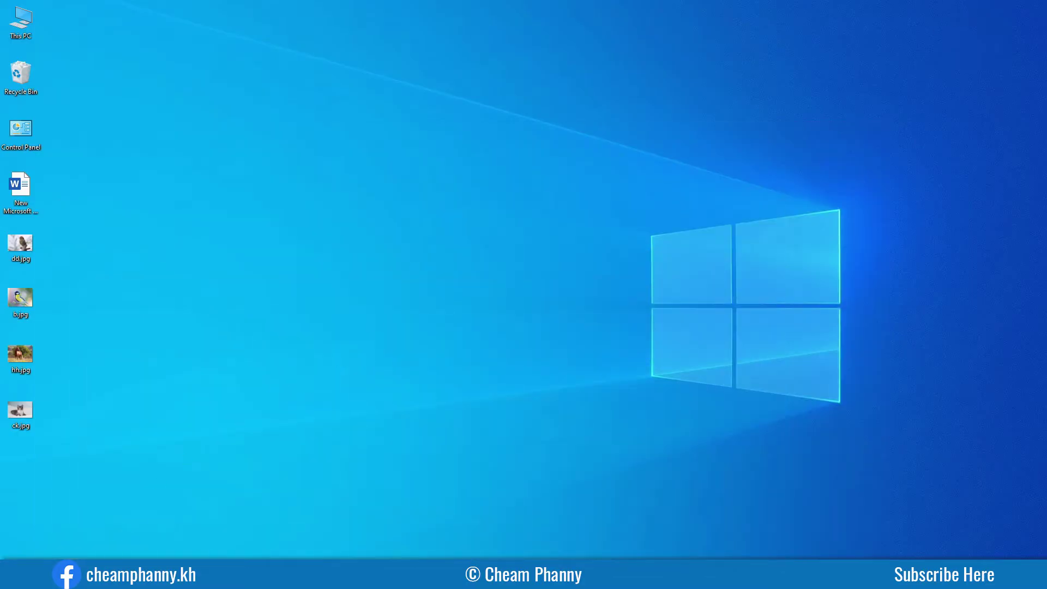
Open File Explorer on This PC with Win+E and position its window on screen.
key("super+e")
mouse_move(603, 136)
left_mouse_down()
mouse_move(607, 147)
mouse_move(591, 147)
left_mouse_up()
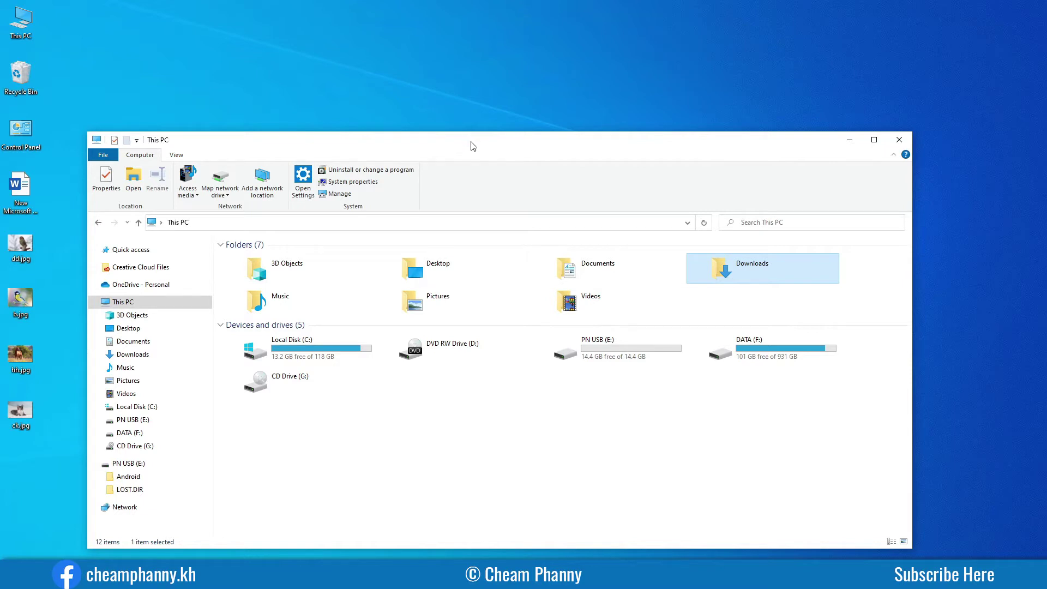
left_click_drag(472, 146, 452, 92)
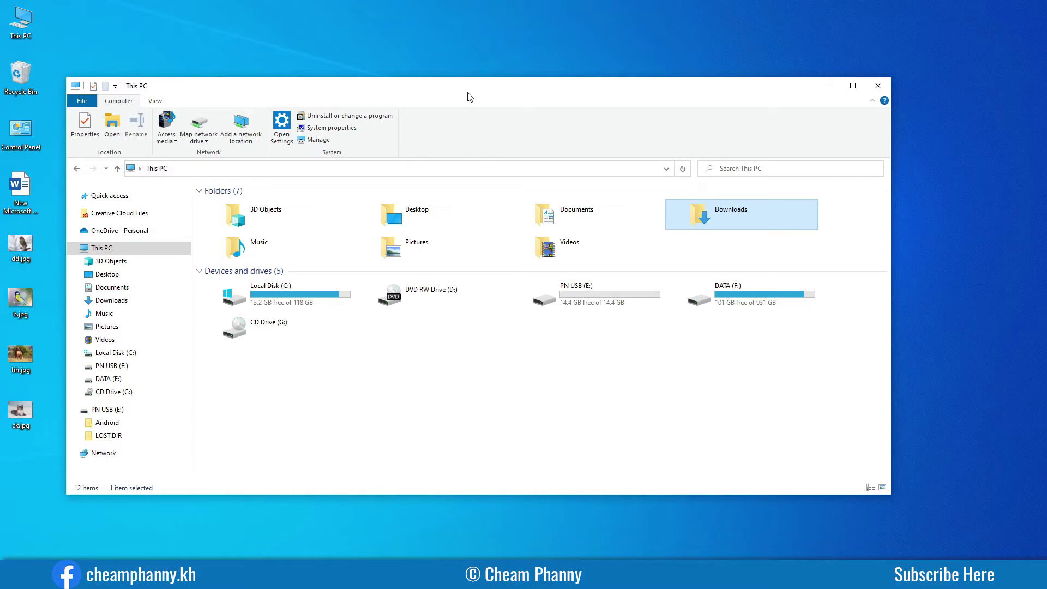
left_click_drag(474, 95, 463, 109)
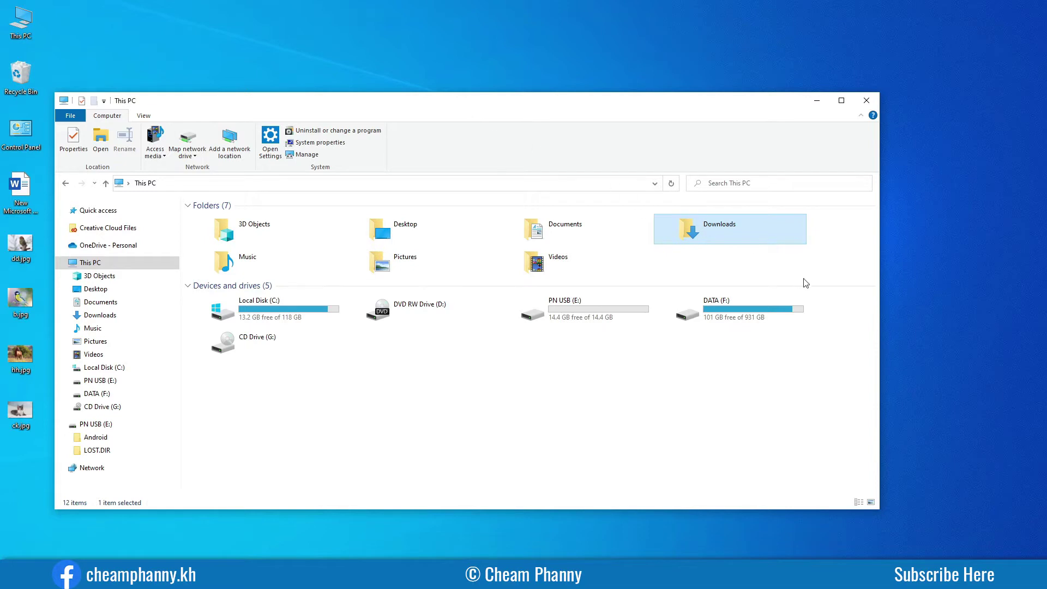
mouse_move(644, 111)
left_mouse_down()
mouse_move(643, 121)
mouse_move(631, 117)
mouse_move(648, 113)
left_mouse_up()
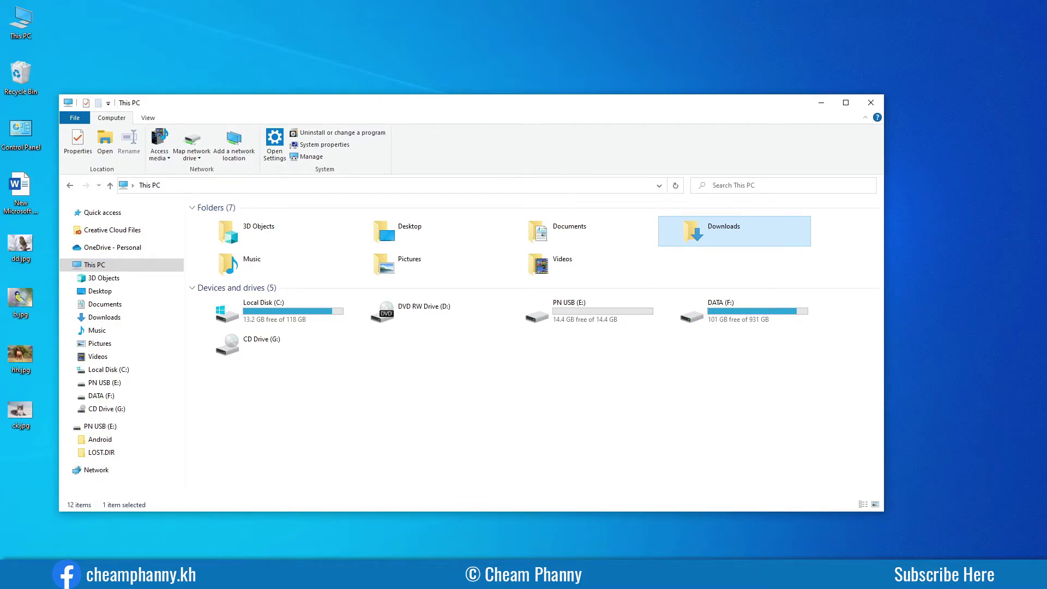
Search Windows for 'bitlocker' and open the Manage BitLocker control panel.
left_click(82, 577)
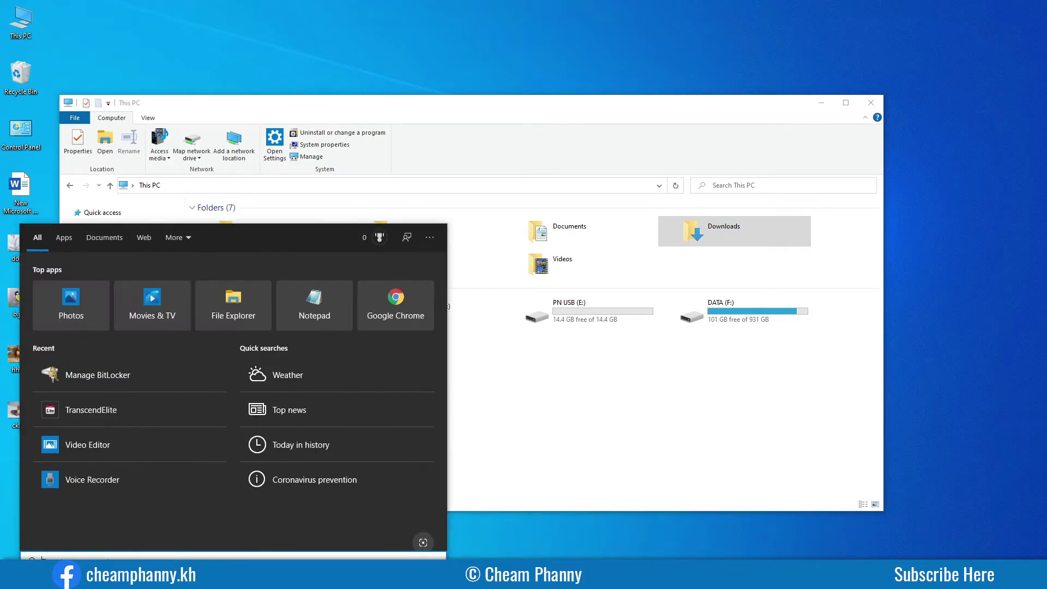
type("bit")
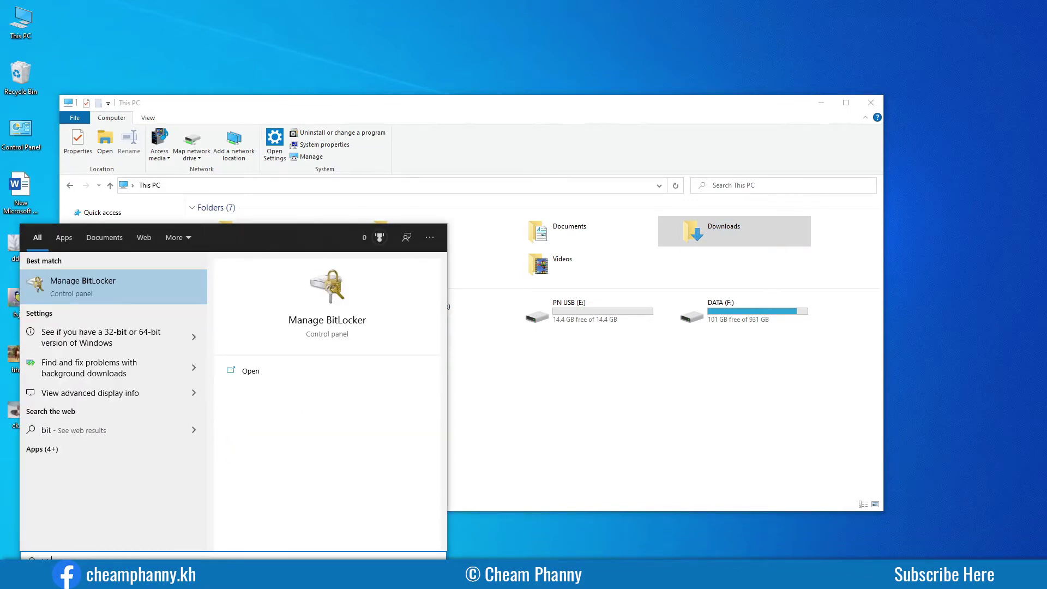
type("l")
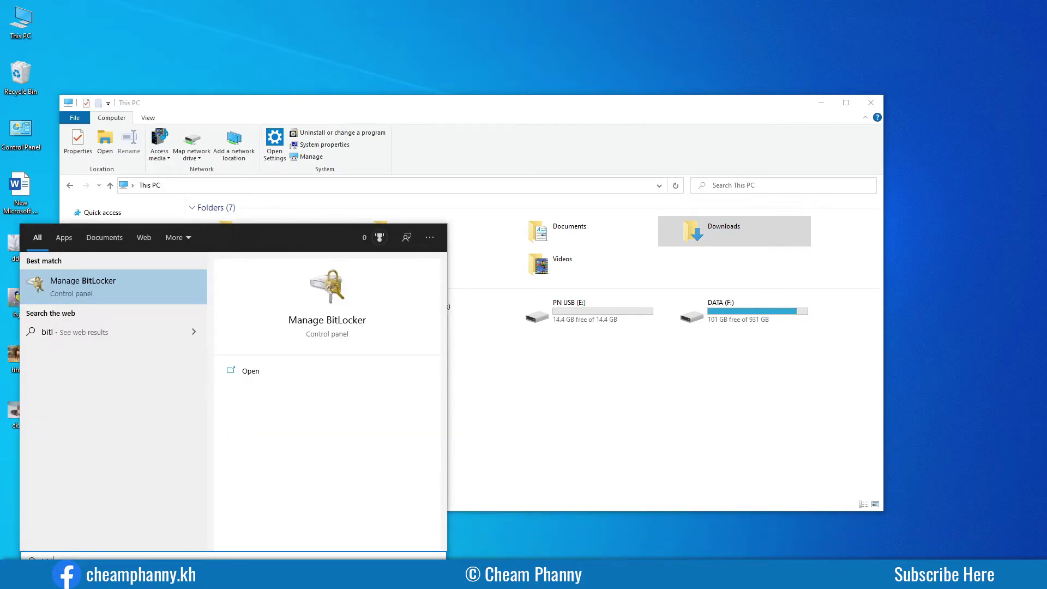
type("ocker")
left_click(100, 294)
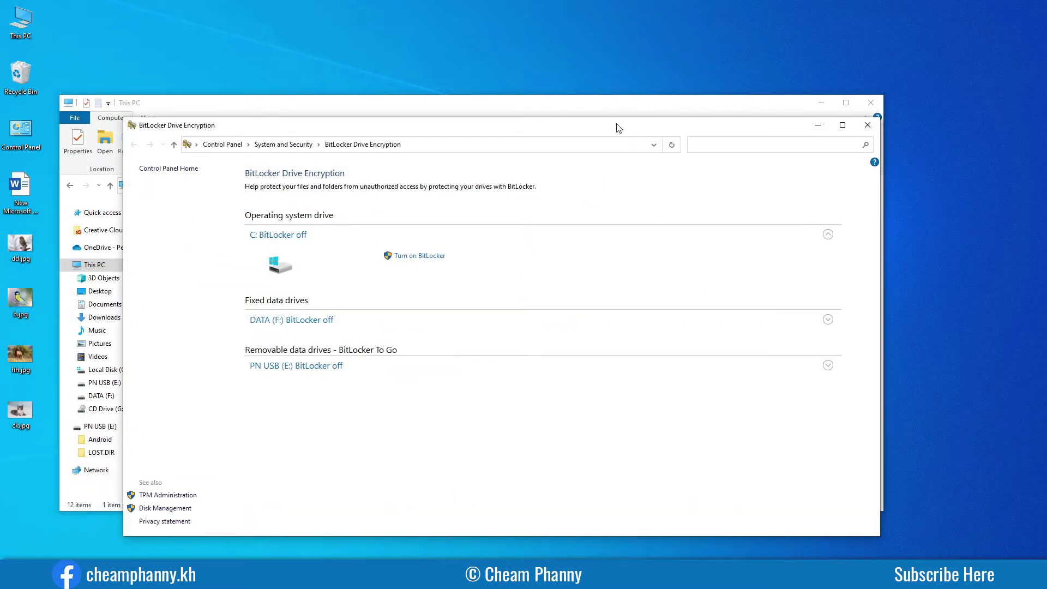
Move the BitLocker window aside to confirm all drives are off, then bring This PC forward.
left_click_drag(617, 126, 585, 98)
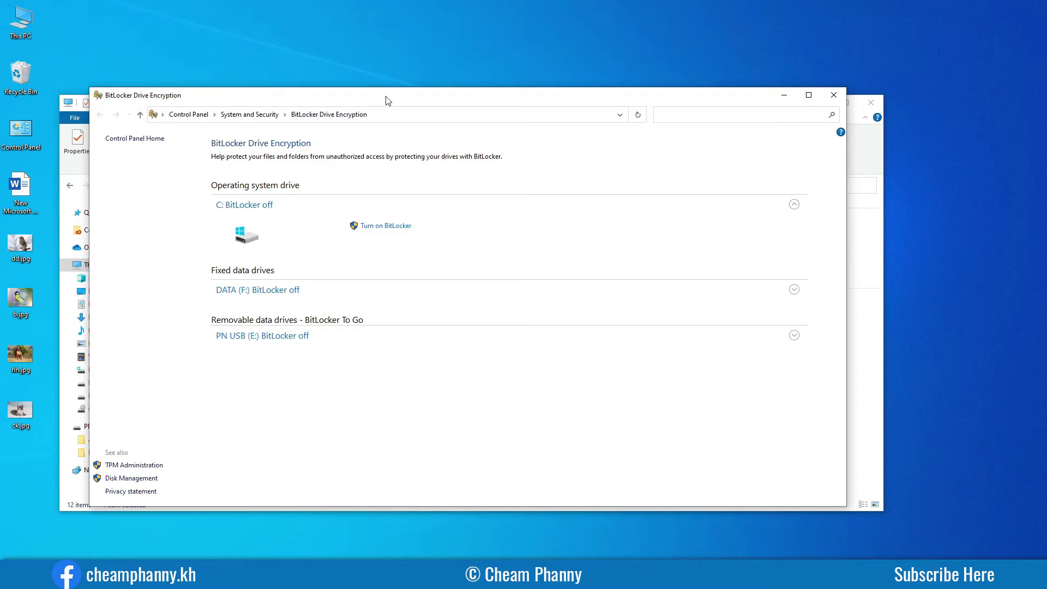
left_click_drag(386, 100, 511, 105)
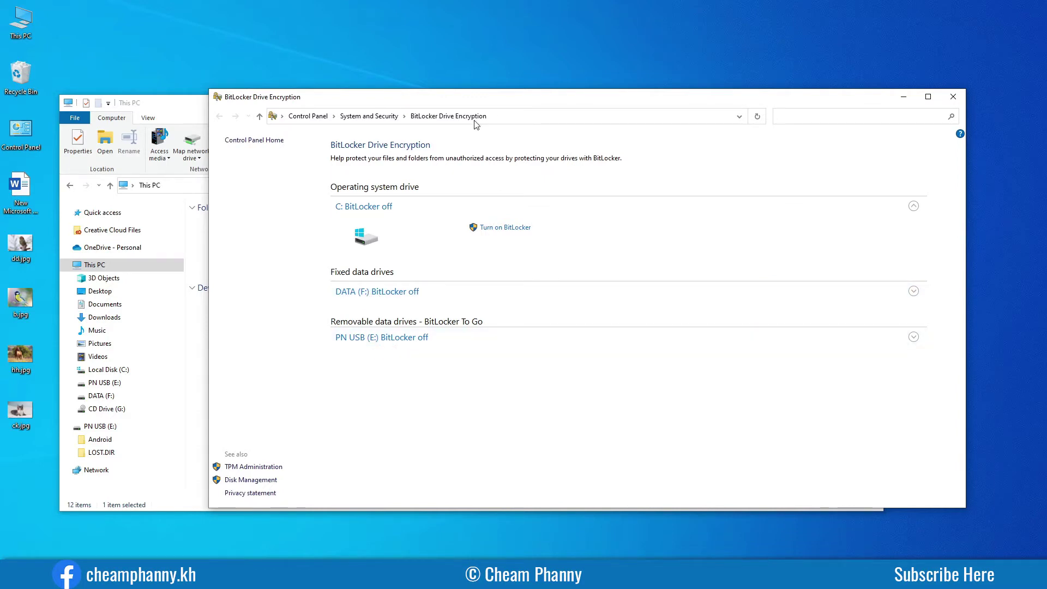
left_click_drag(481, 100, 523, 101)
left_click(233, 117)
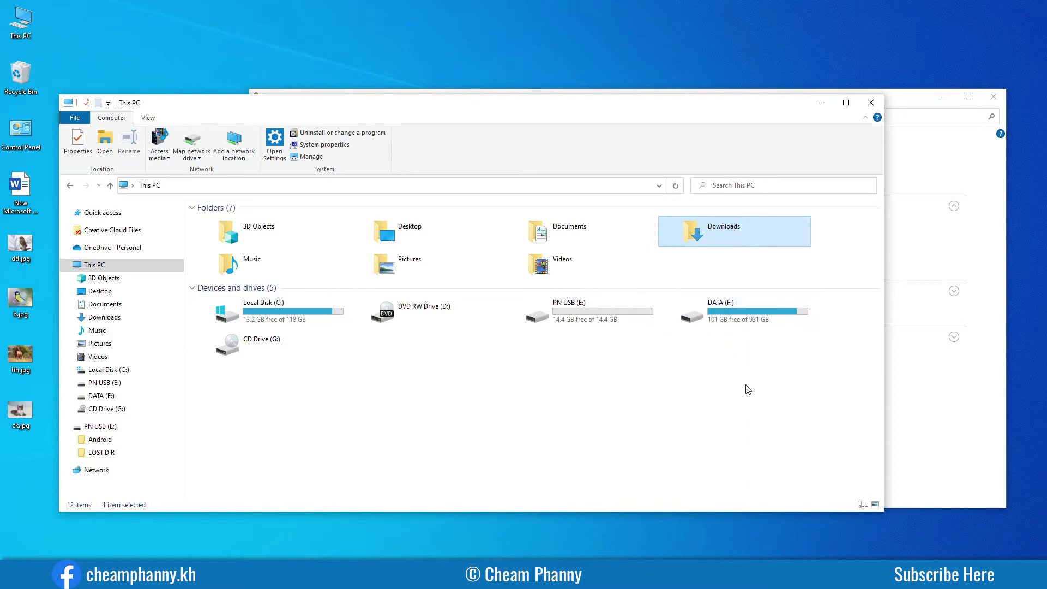
Review the context menus of Local Disk (C:) and DATA (F:).
left_click(307, 319)
right_click(306, 315)
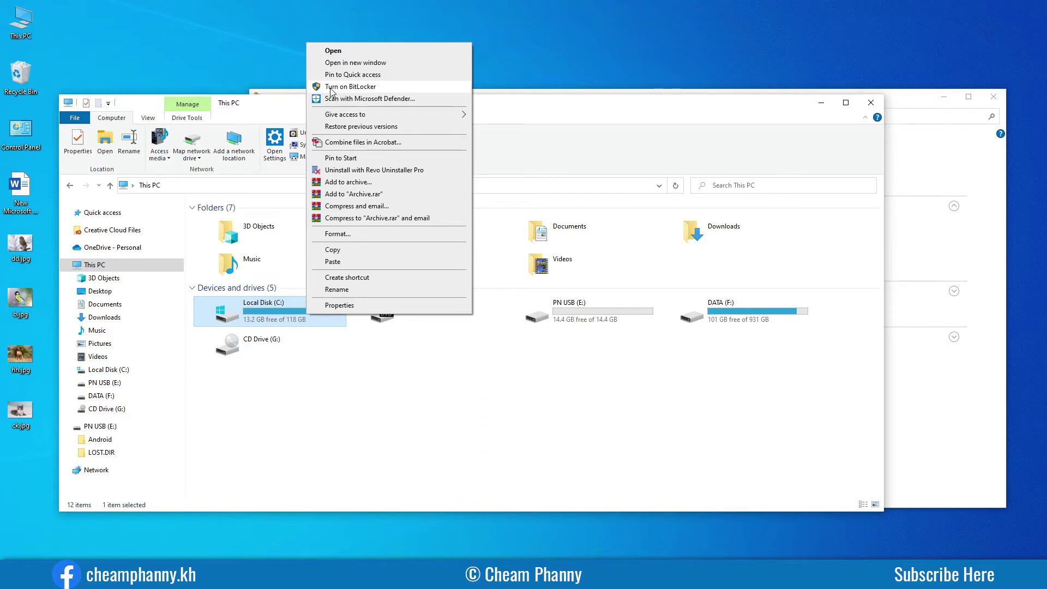
left_click(683, 364)
left_click(741, 309)
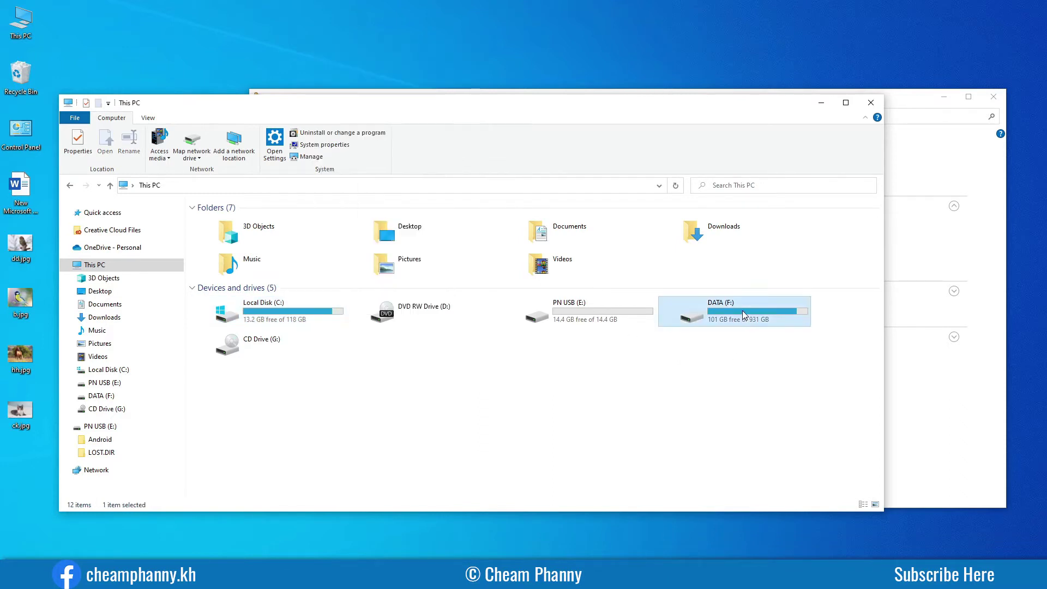
right_click(742, 310)
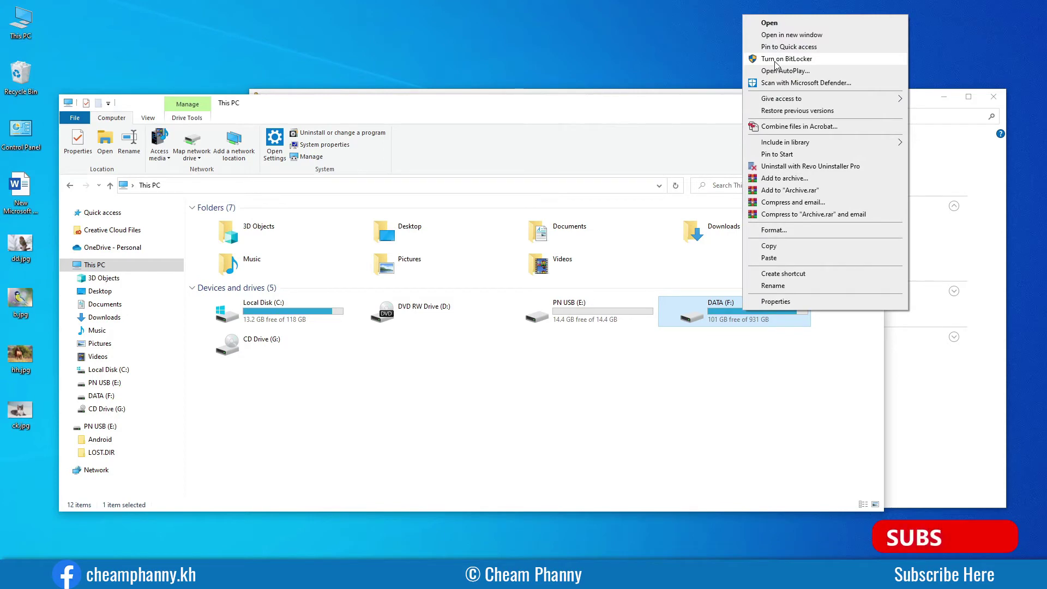
left_click(731, 410)
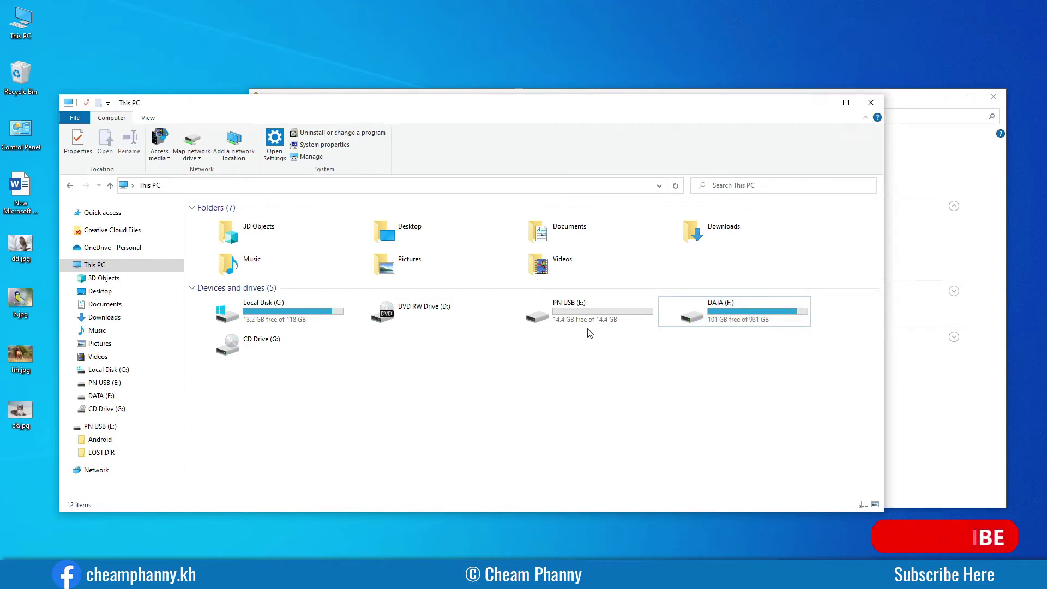
Review the context menus of PN USB (E:) and DATA (F:) again.
right_click(578, 317)
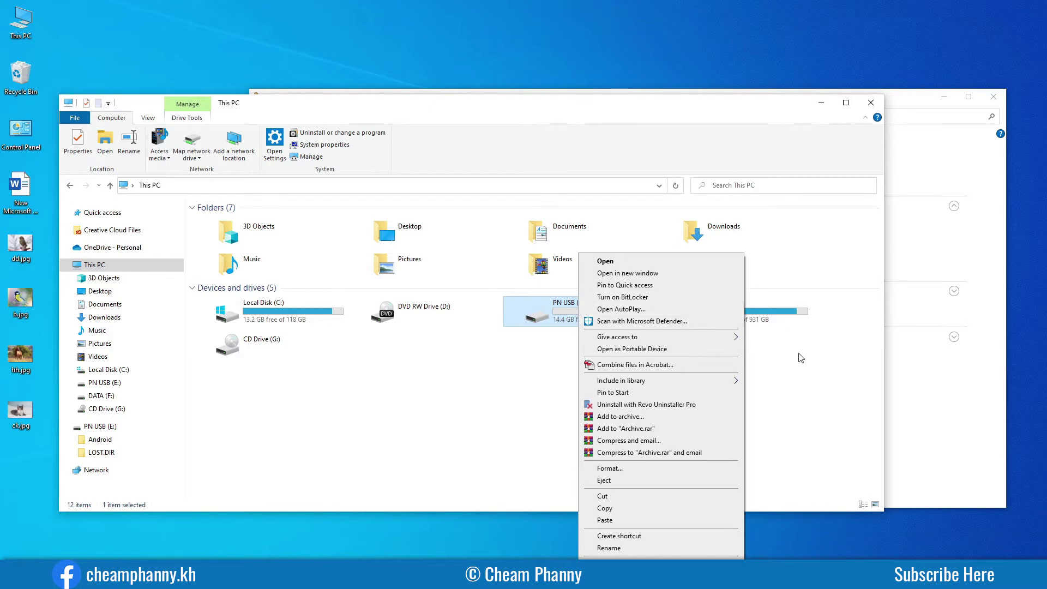
left_click(761, 322)
right_click(759, 316)
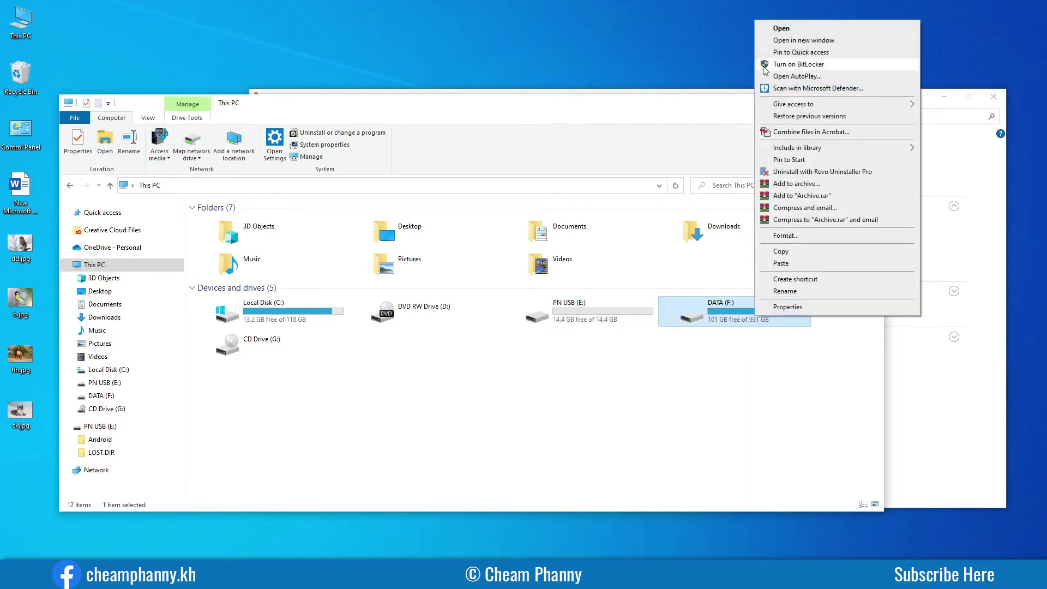
left_click(635, 395)
left_click(571, 316)
right_click(571, 316)
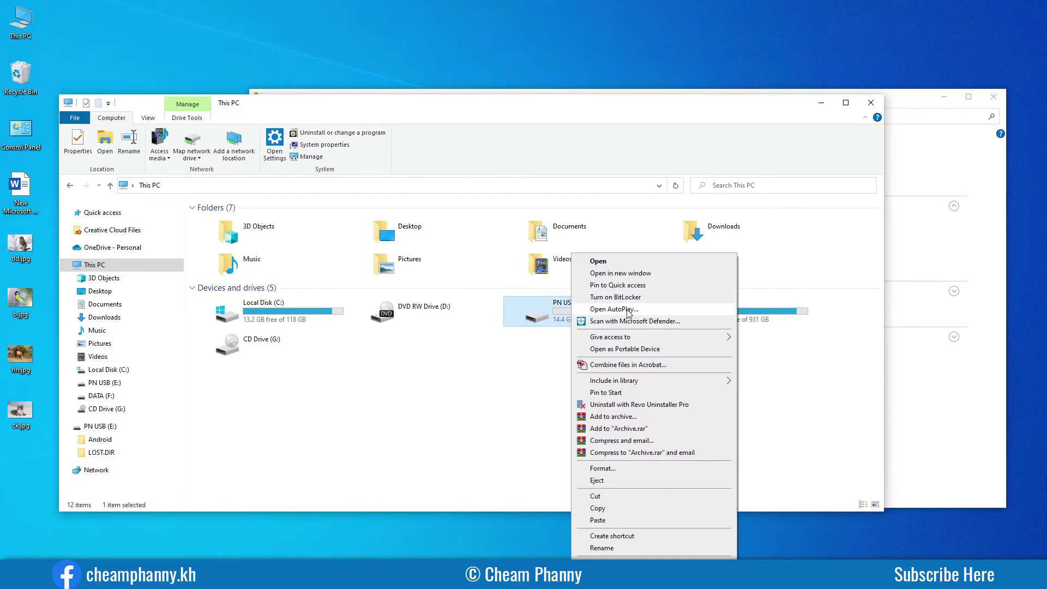
left_click(534, 364)
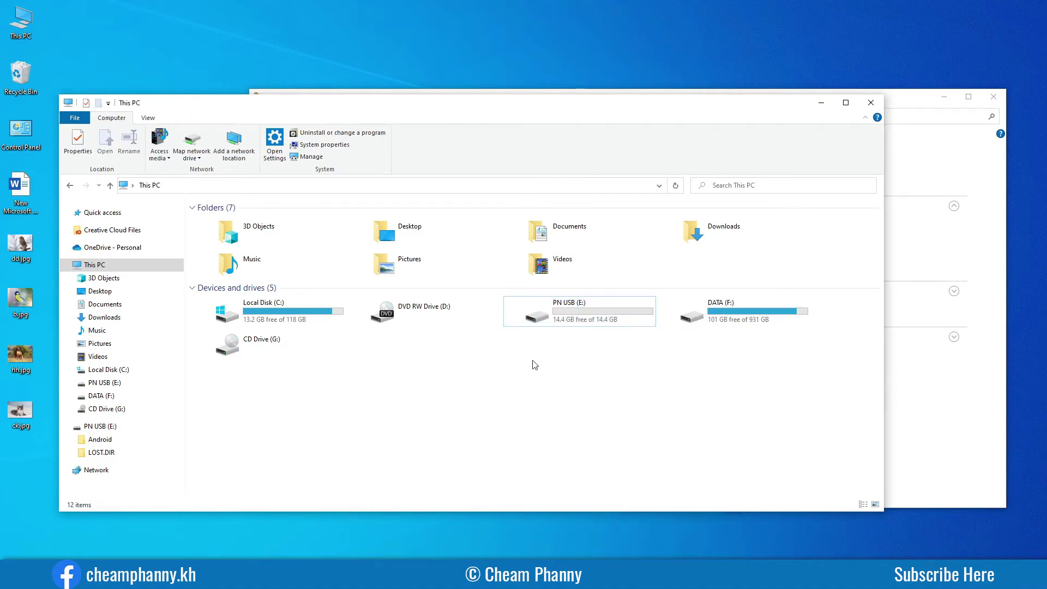
Close the BitLocker Drive Encryption window and select PN USB (E:).
left_click(913, 103)
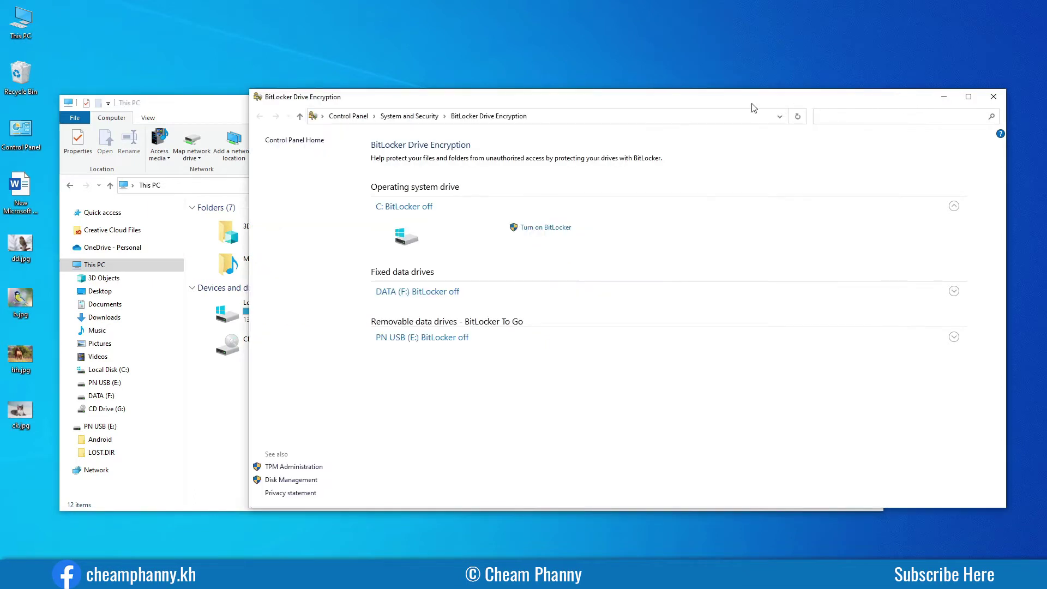
left_click_drag(748, 103, 679, 74)
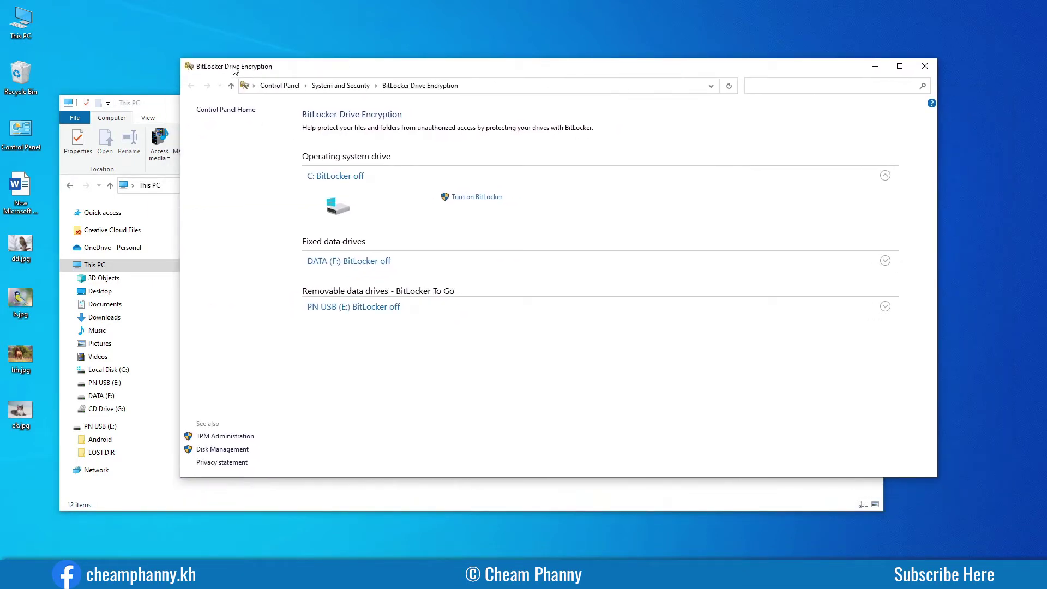
left_click_drag(347, 70, 425, 85)
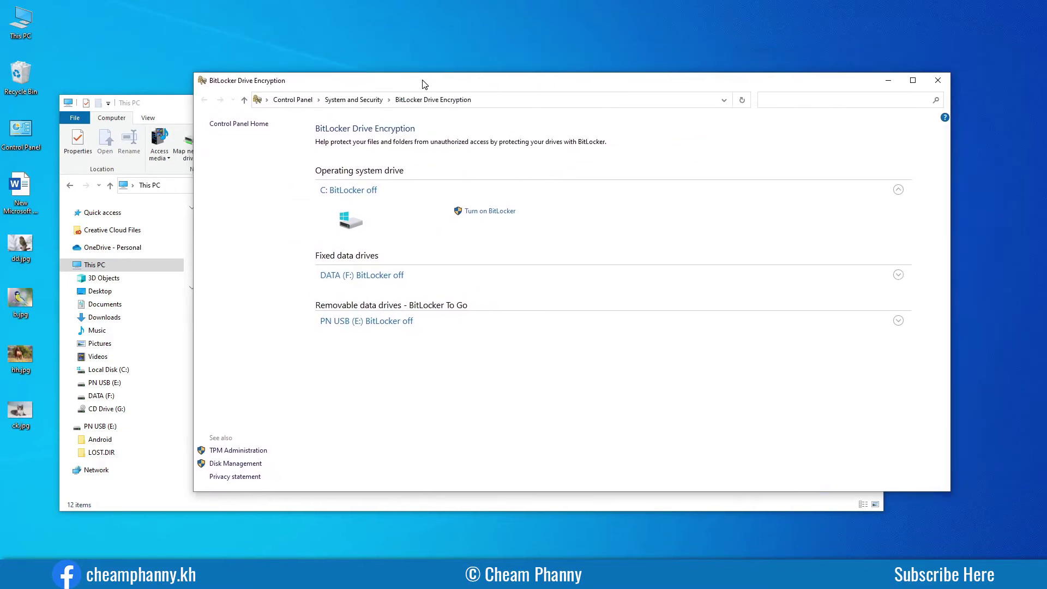
left_click(938, 80)
left_click(570, 316)
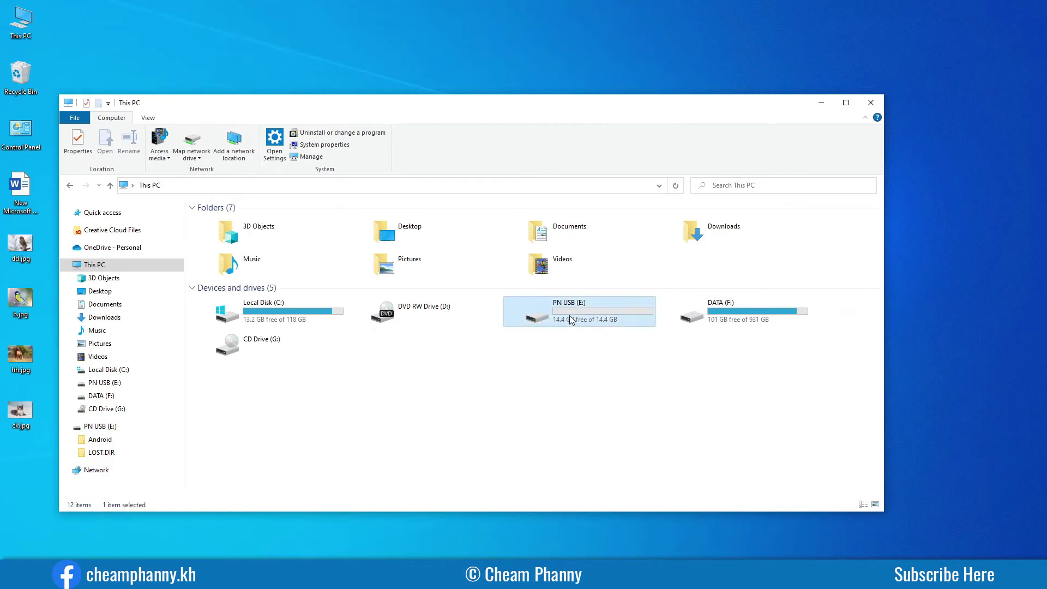
Start BitLocker on PN USB (E:) from its context menu, then cancel and confirm.
right_click(570, 319)
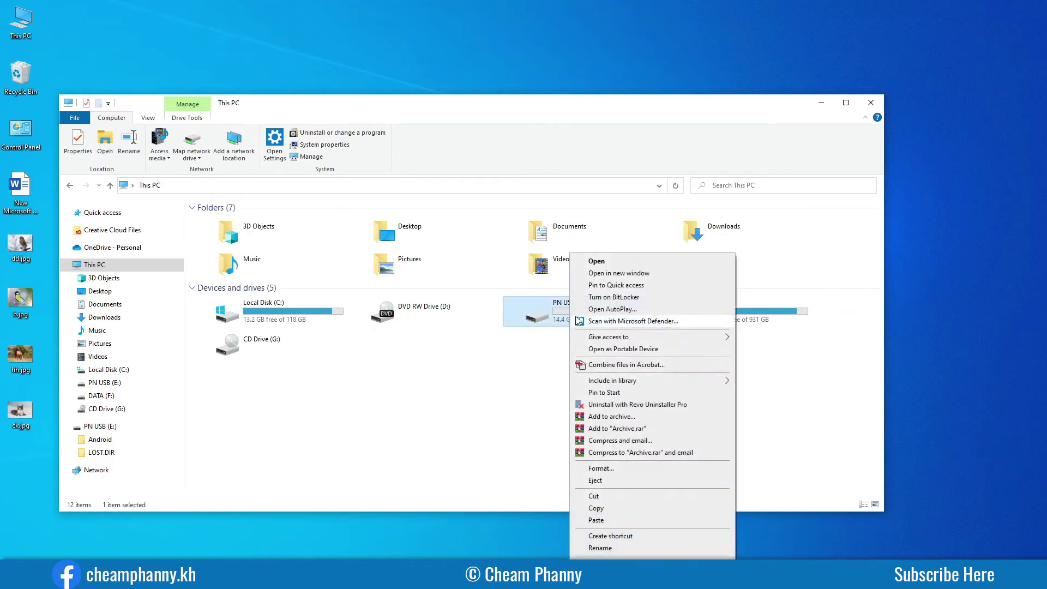
left_click(623, 300)
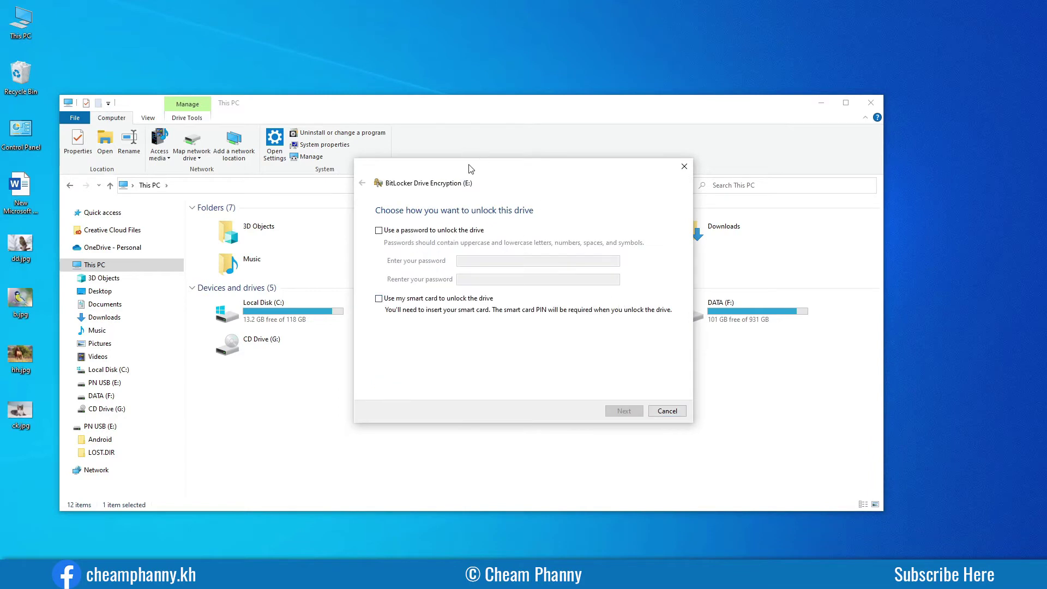
left_click_drag(470, 169, 624, 169)
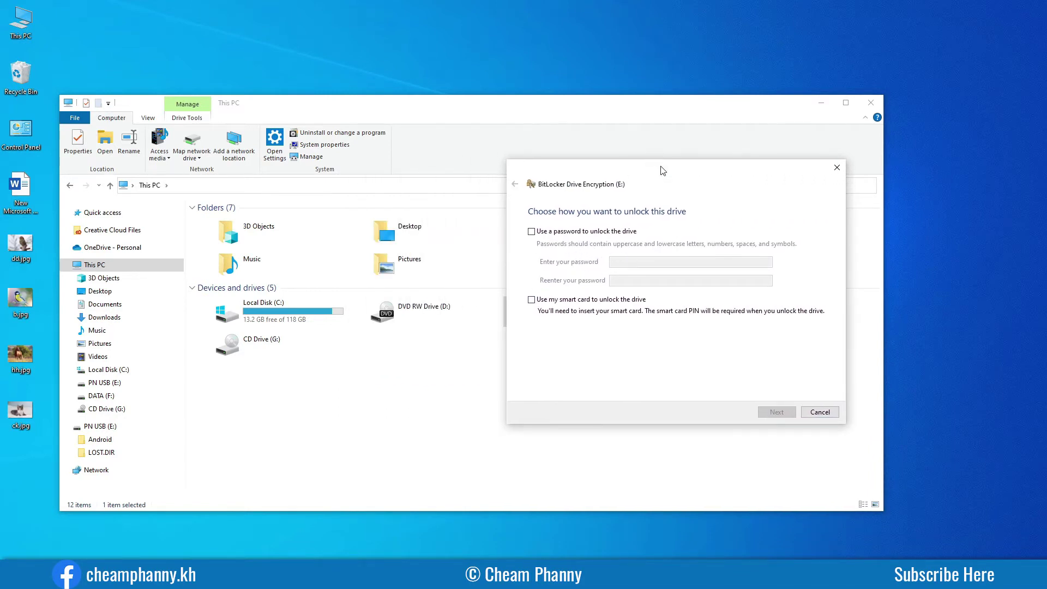
left_click_drag(662, 168, 447, 167)
left_click(602, 406)
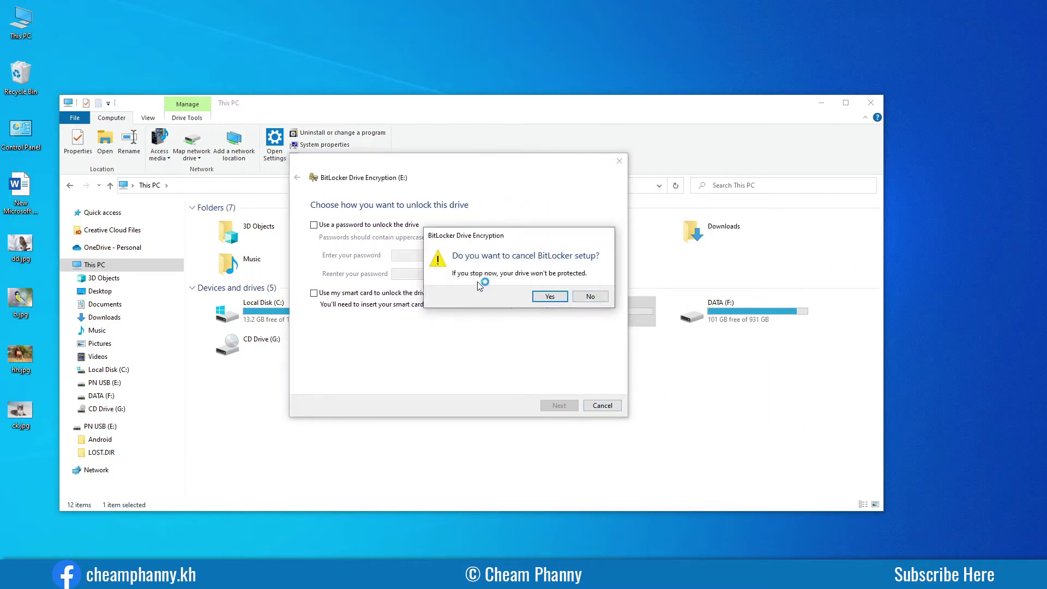
left_click(548, 297)
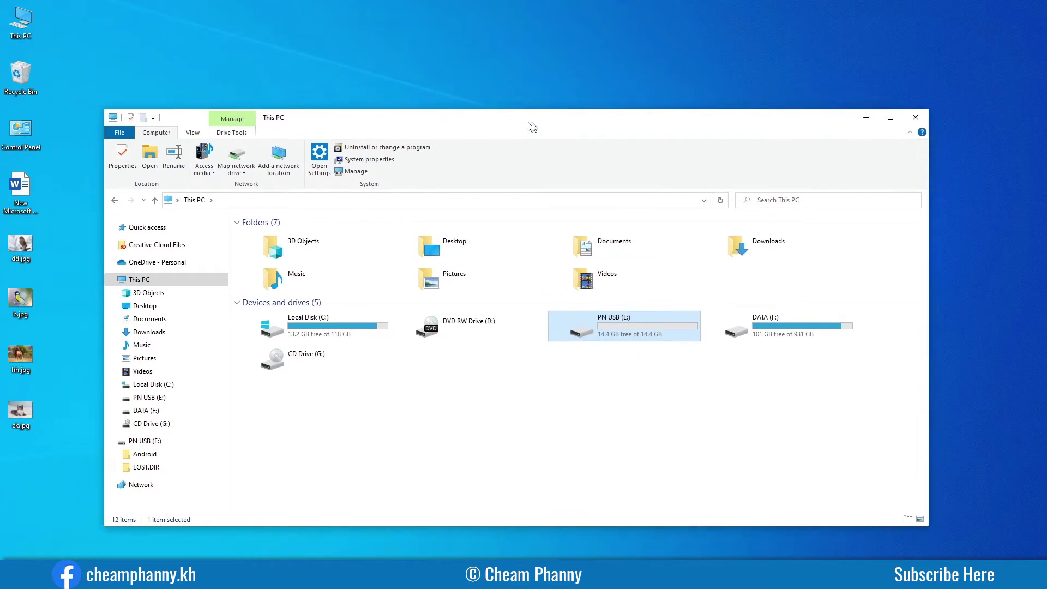
Search 'bitl', open Manage BitLocker, and turn on BitLocker for PN USB (E:).
left_click(100, 556)
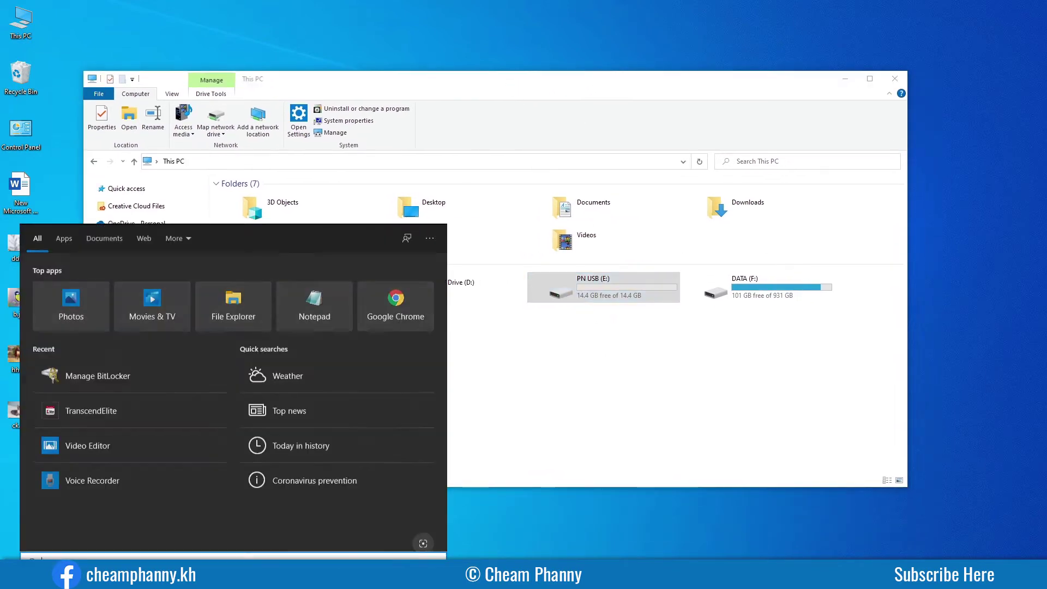
type("bitl")
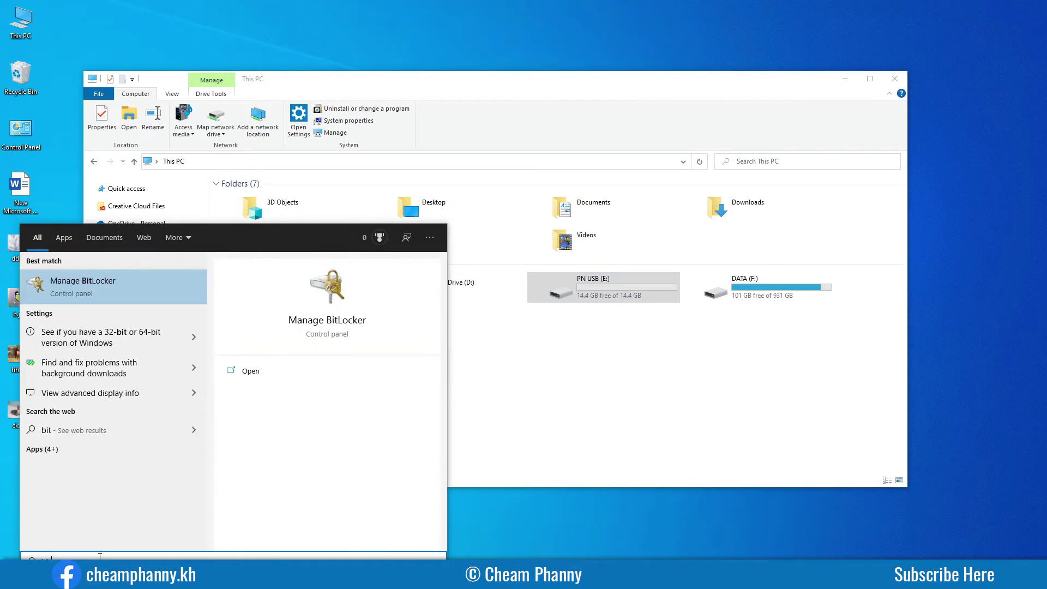
left_click(136, 287)
left_click_drag(582, 84, 595, 84)
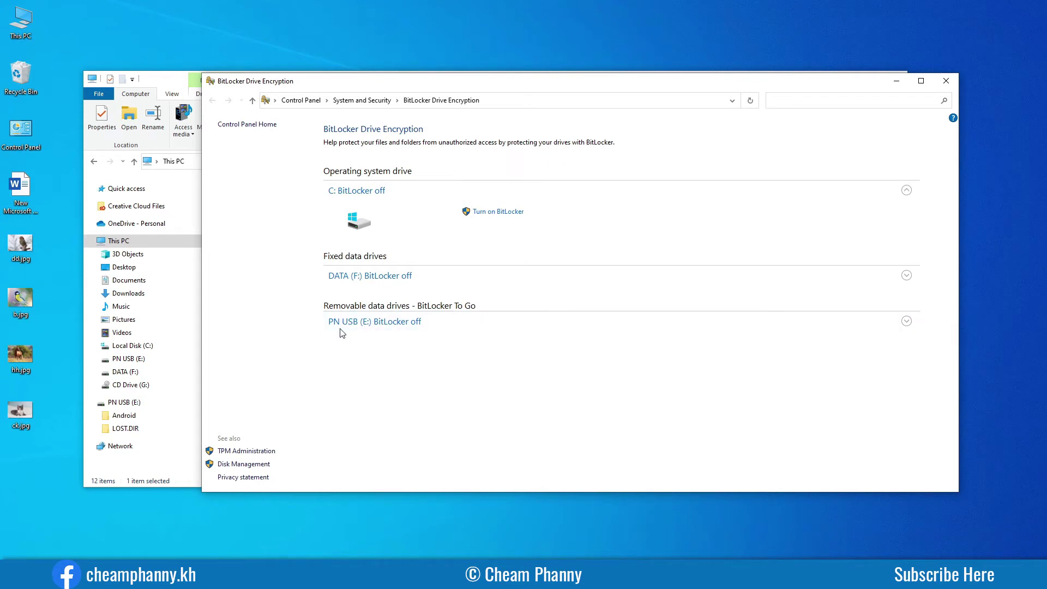
left_click(406, 326)
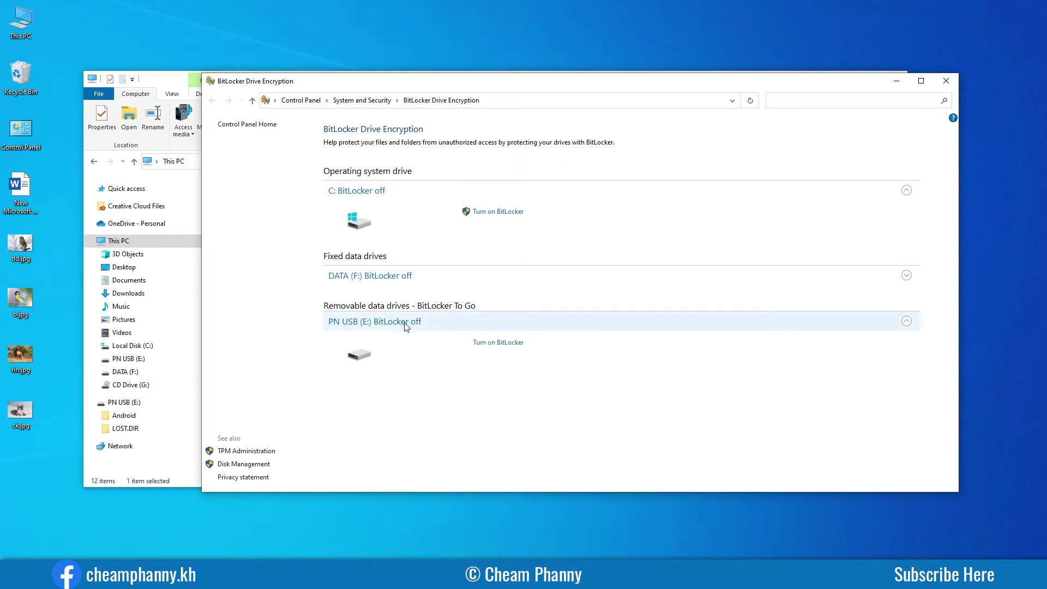
left_click(496, 344)
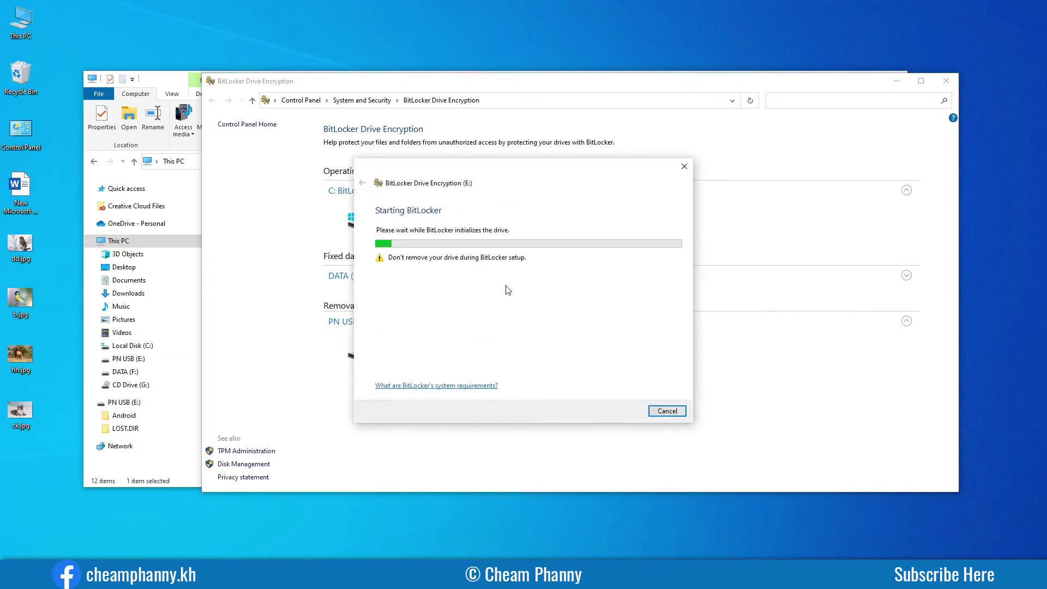
left_click_drag(506, 174, 630, 186)
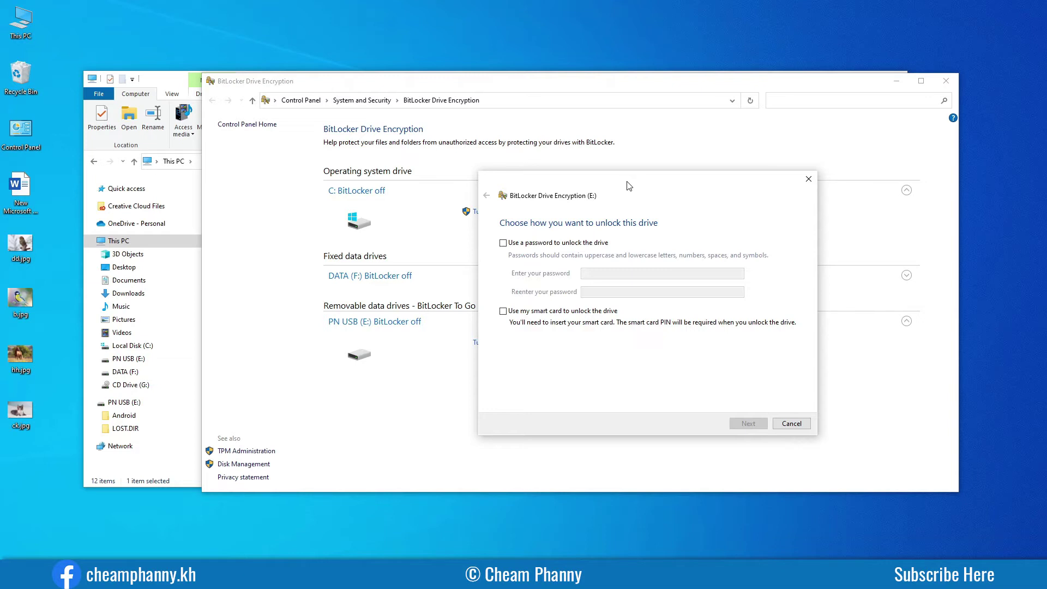
left_click_drag(628, 186, 558, 190)
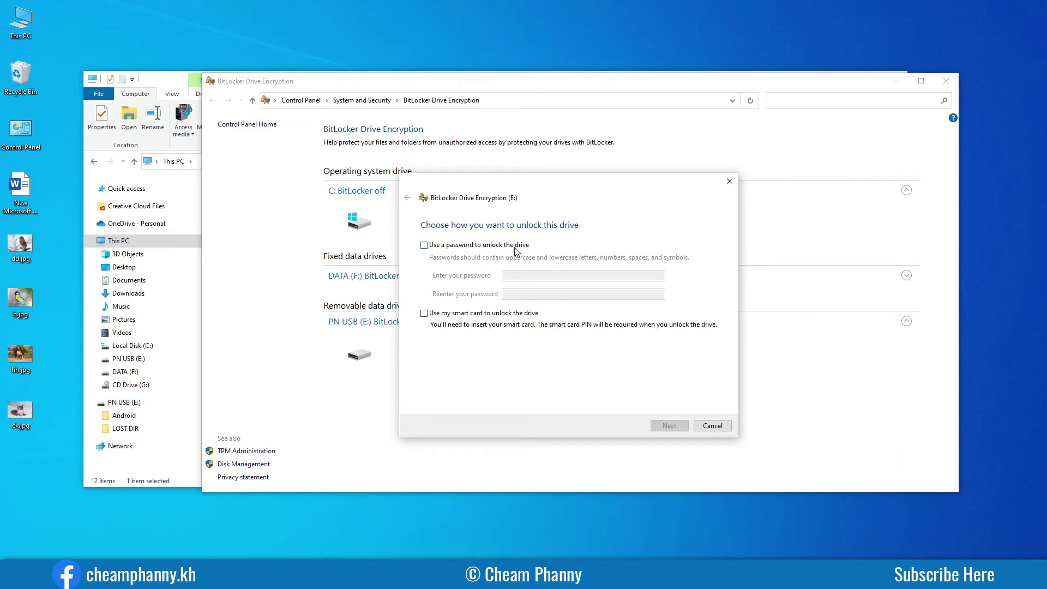
Check 'Use a password to unlock the drive' and focus the password entry fields.
left_click(424, 245)
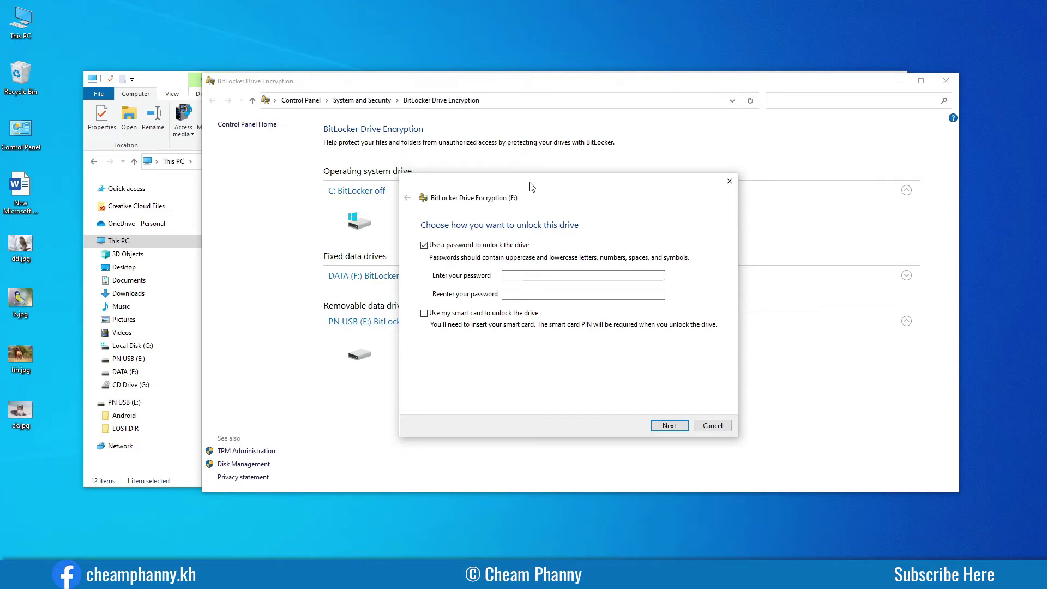
mouse_move(535, 184)
left_mouse_down()
mouse_move(546, 185)
mouse_move(529, 191)
left_mouse_up()
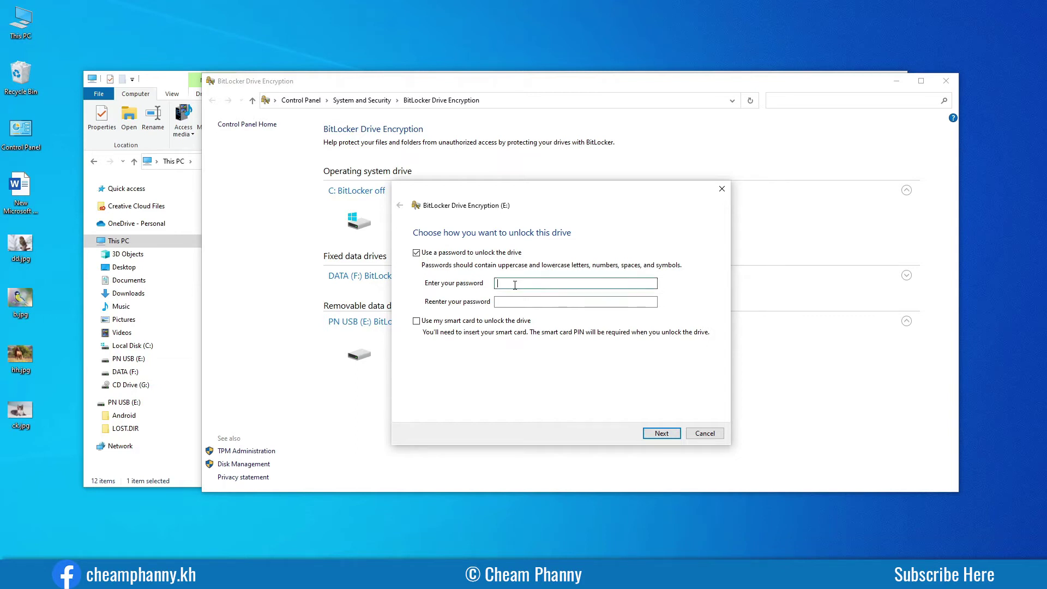
left_click(509, 301)
left_click(518, 283)
left_click(172, 81)
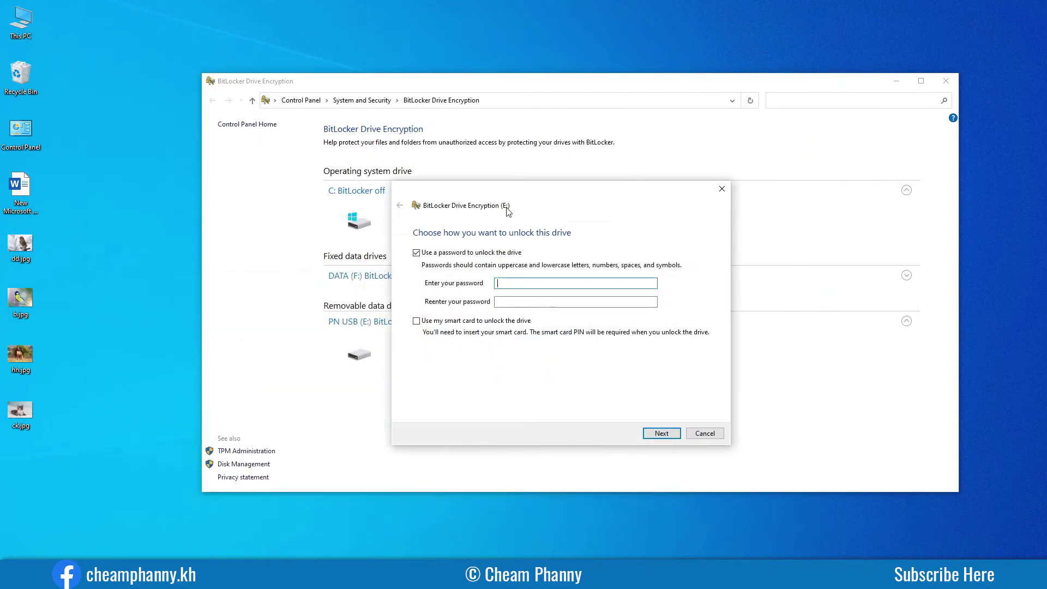
left_click_drag(540, 194, 534, 195)
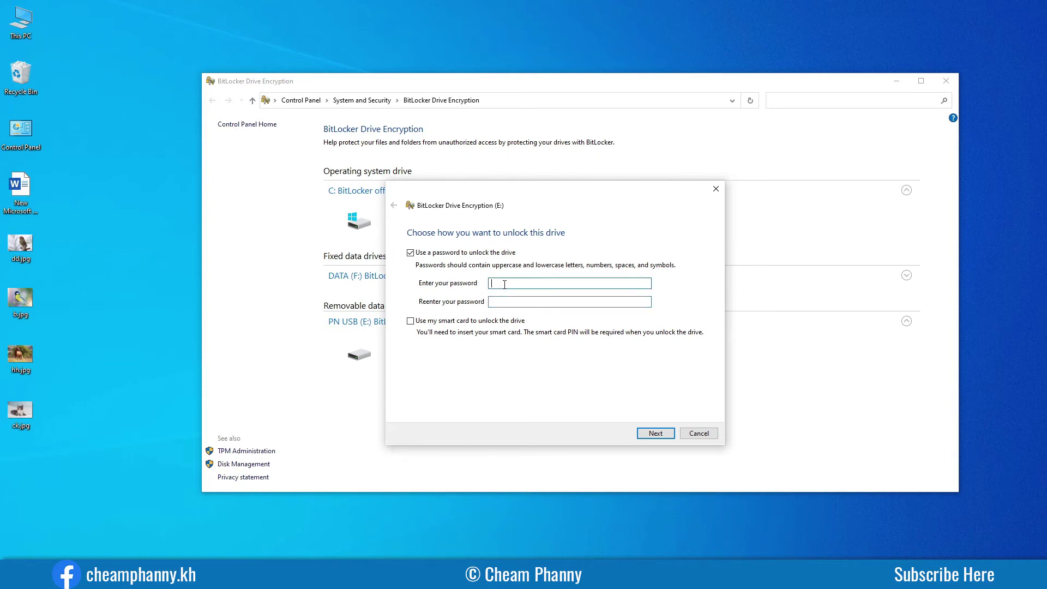
Enter the unlock password in both password fields and continue to recovery key backup.
type("123456")
left_click(516, 303)
type("12")
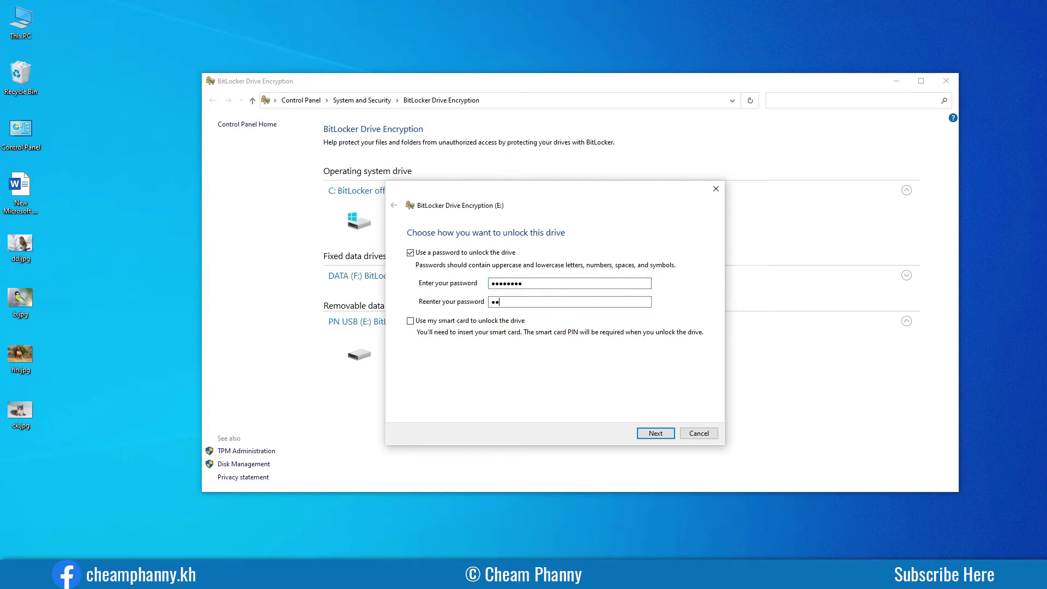
type("34")
double_click(544, 283)
key("Tab")
left_click(655, 434)
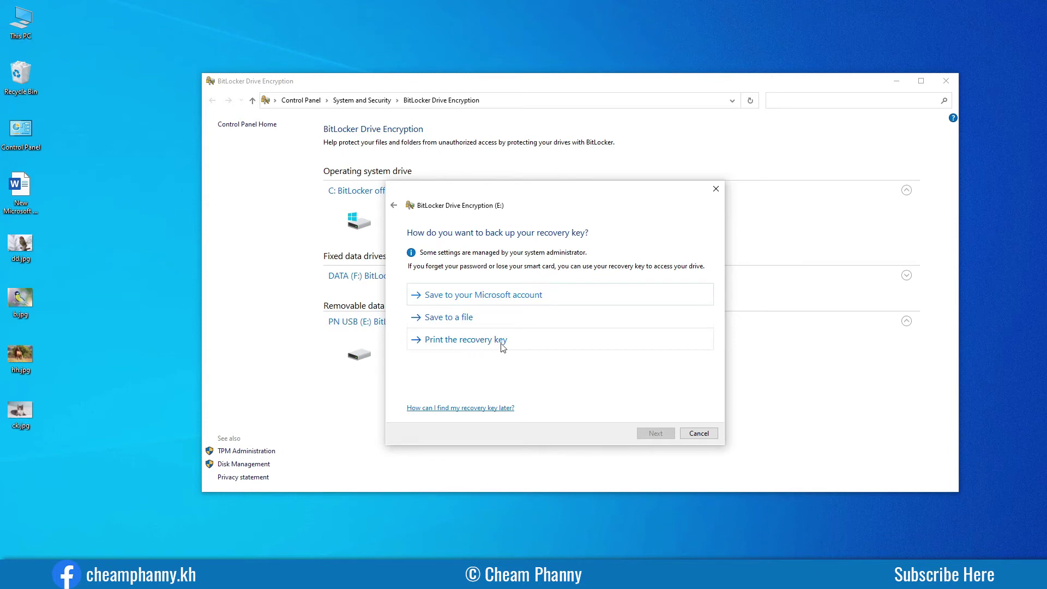
Save the recovery key to a file, keeping the suggested .TXT name in Documents.
left_click(440, 322)
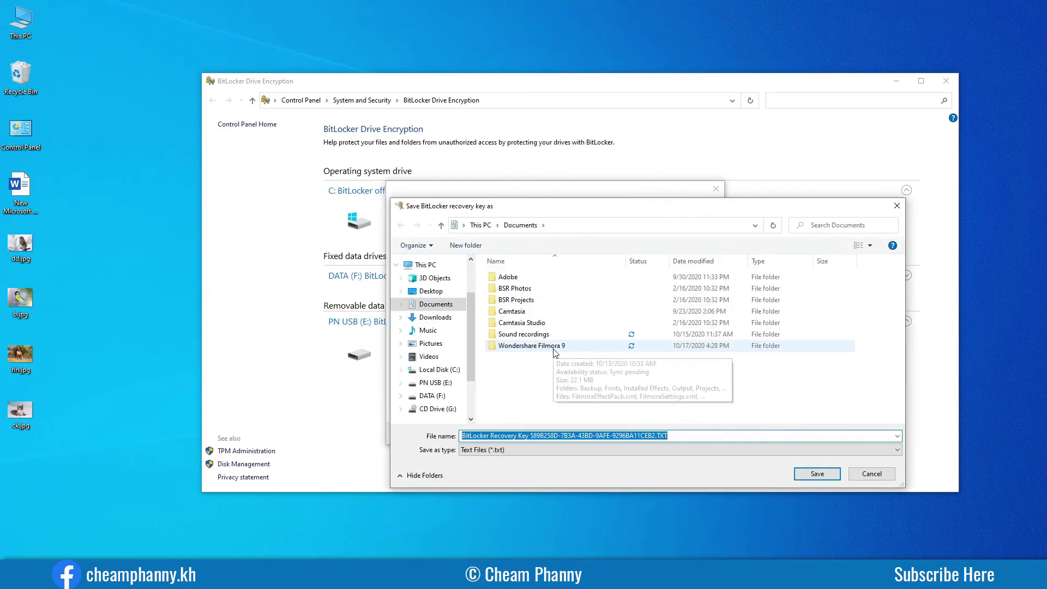
left_click_drag(580, 210, 551, 163)
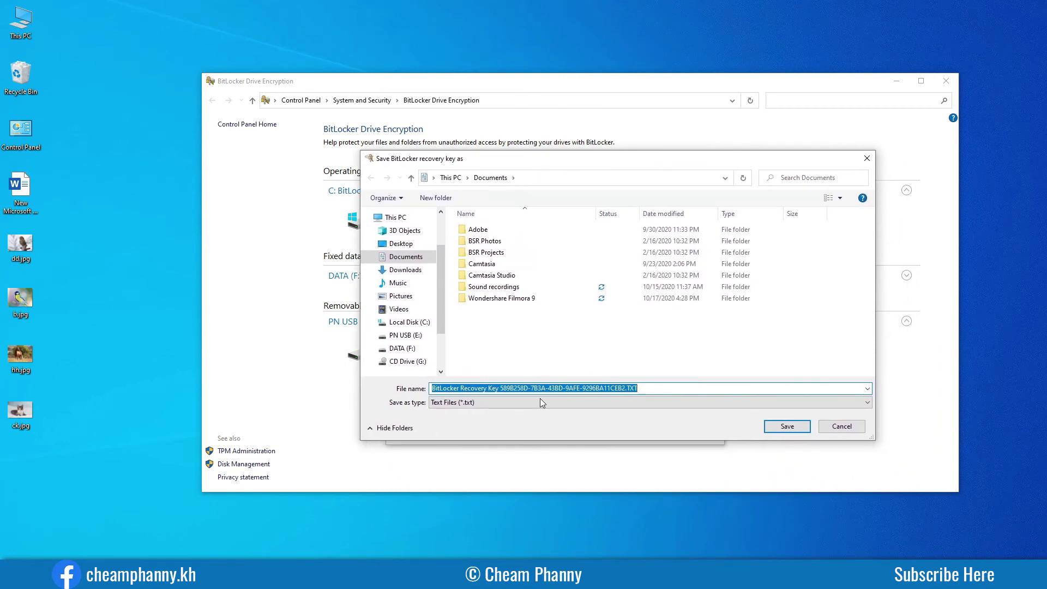
left_click(639, 389)
left_click(513, 388, "shift")
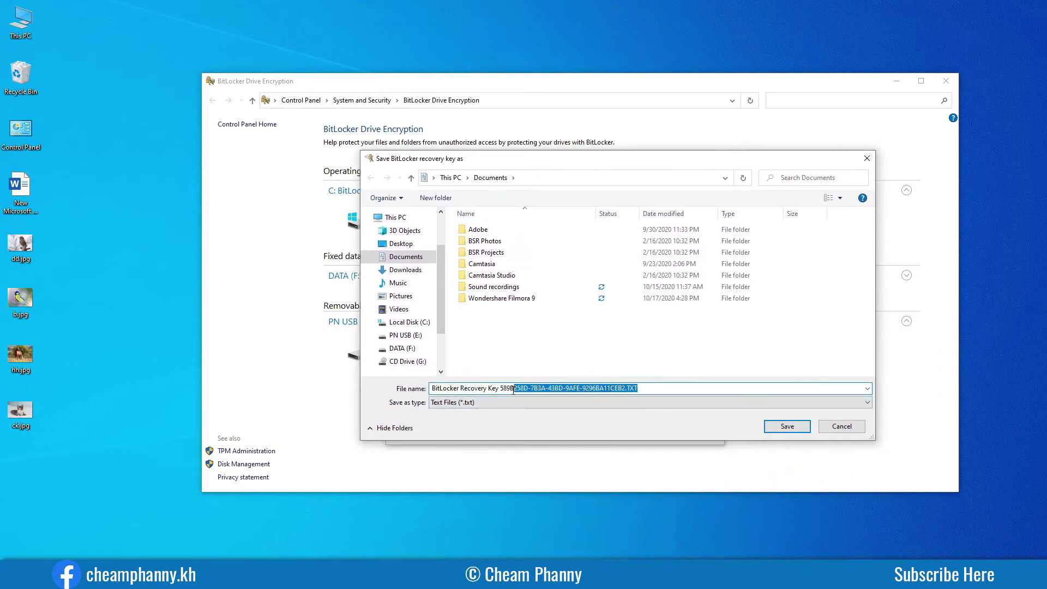
left_click(430, 390, "shift")
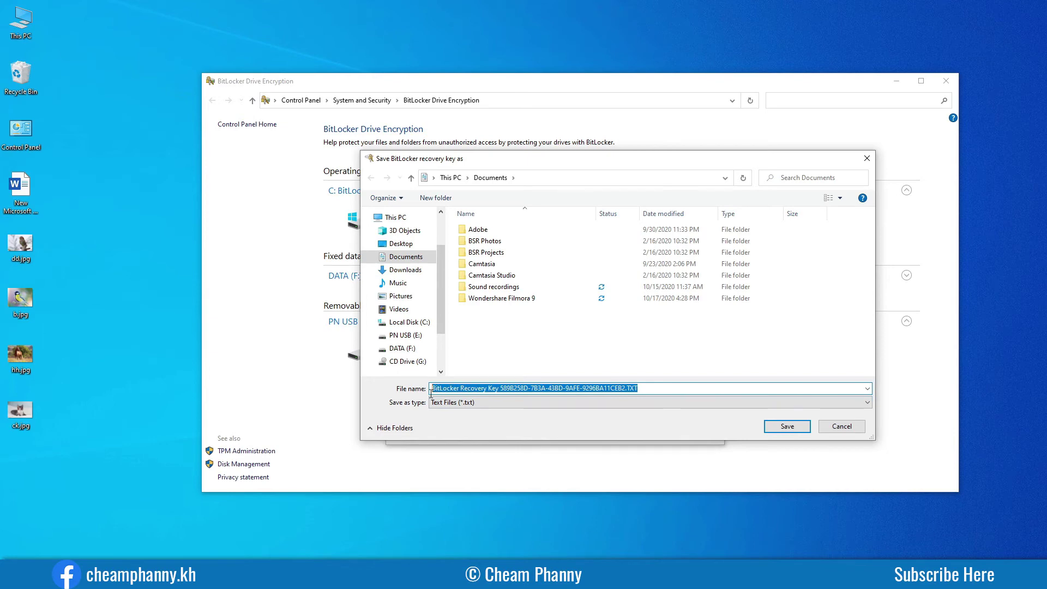
left_click(668, 387)
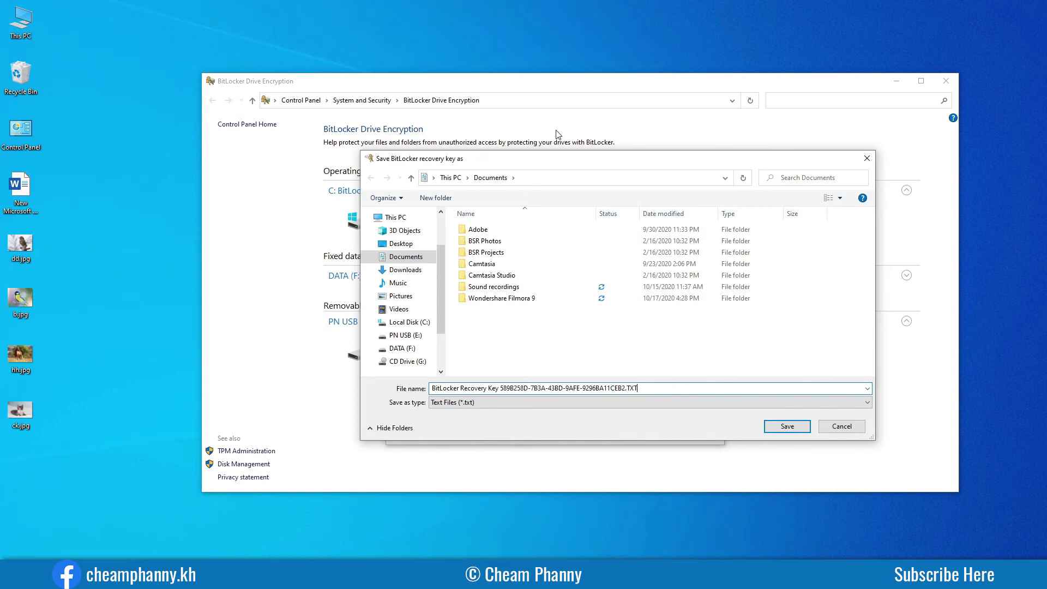
mouse_move(557, 165)
left_mouse_down()
mouse_move(458, 200)
mouse_move(538, 169)
left_mouse_up()
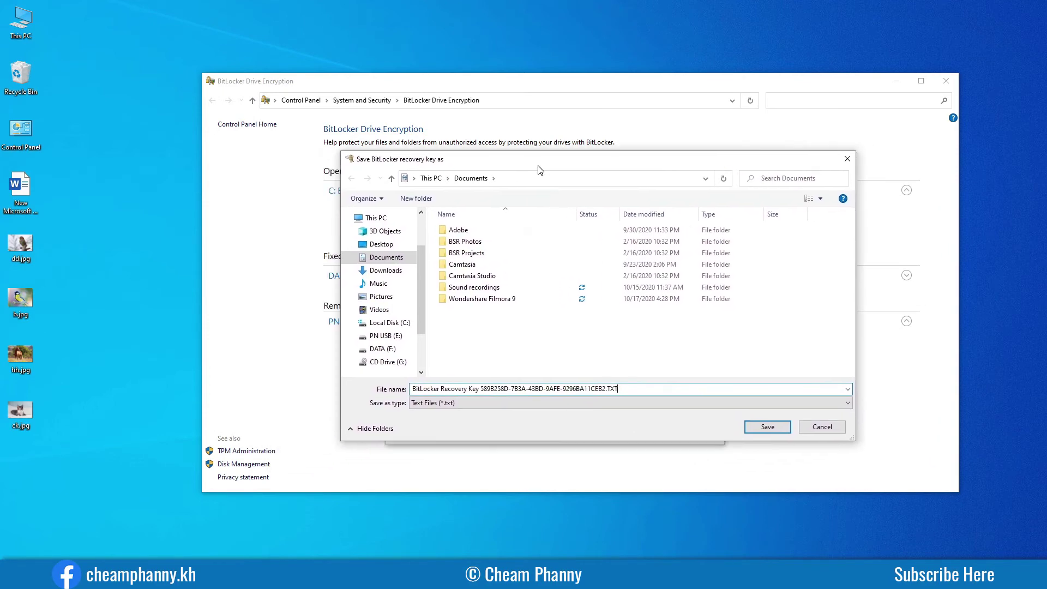
left_click_drag(626, 389, 405, 399)
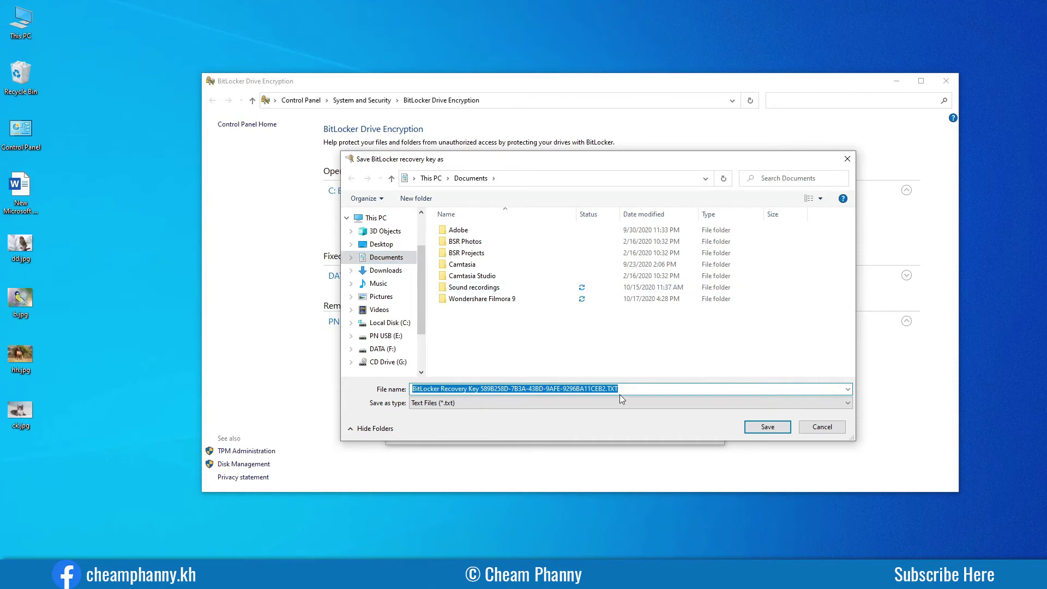
left_click(771, 430)
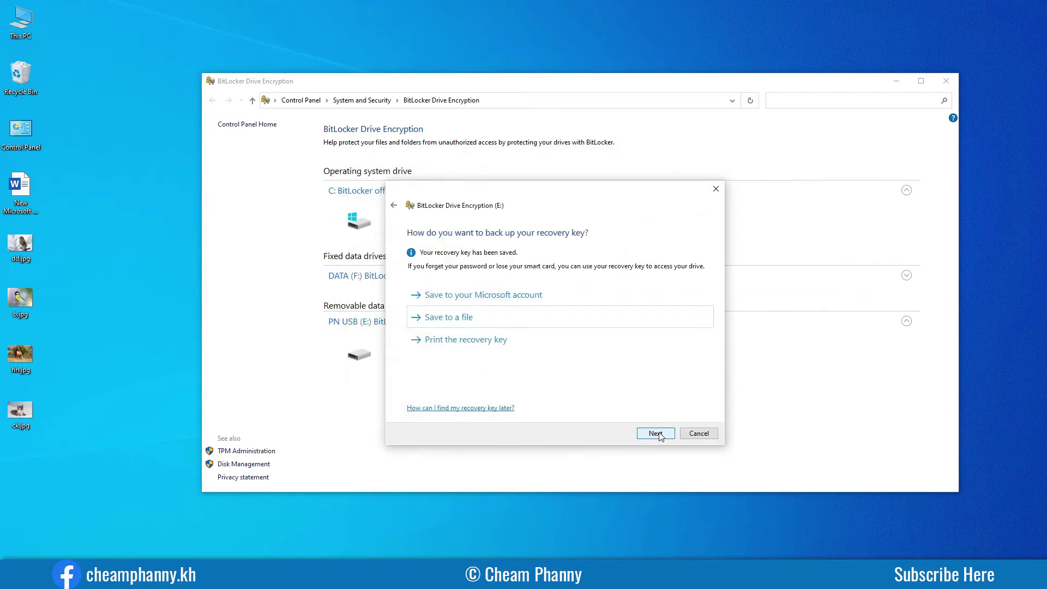
Keep 'Encrypt used disk space only' and Compatible mode for PN USB (E:) in the wizard.
left_click_drag(568, 194, 735, 171)
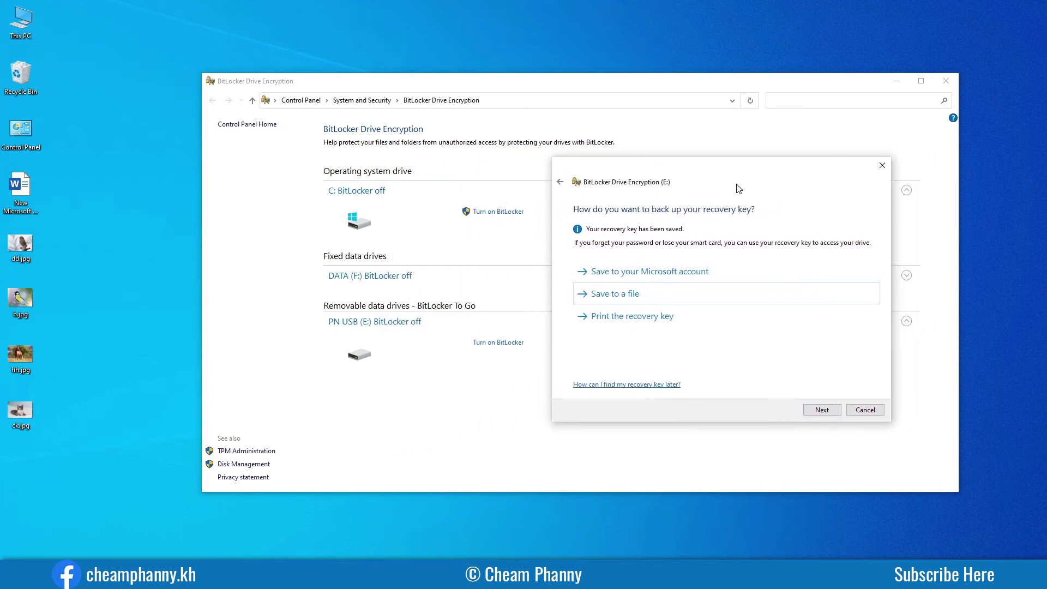
left_click(823, 411)
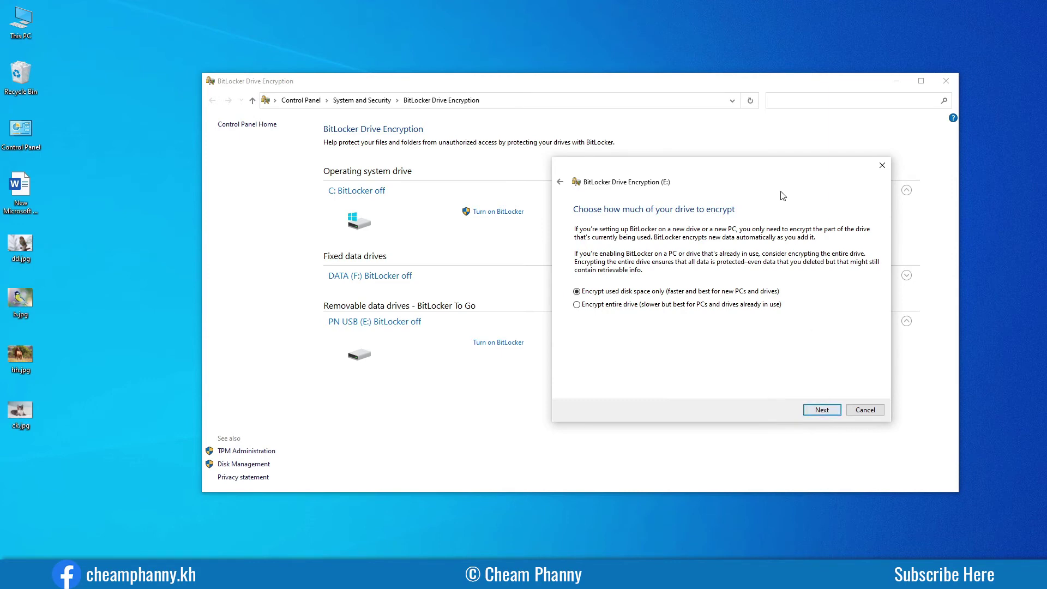
left_click_drag(778, 180, 699, 214)
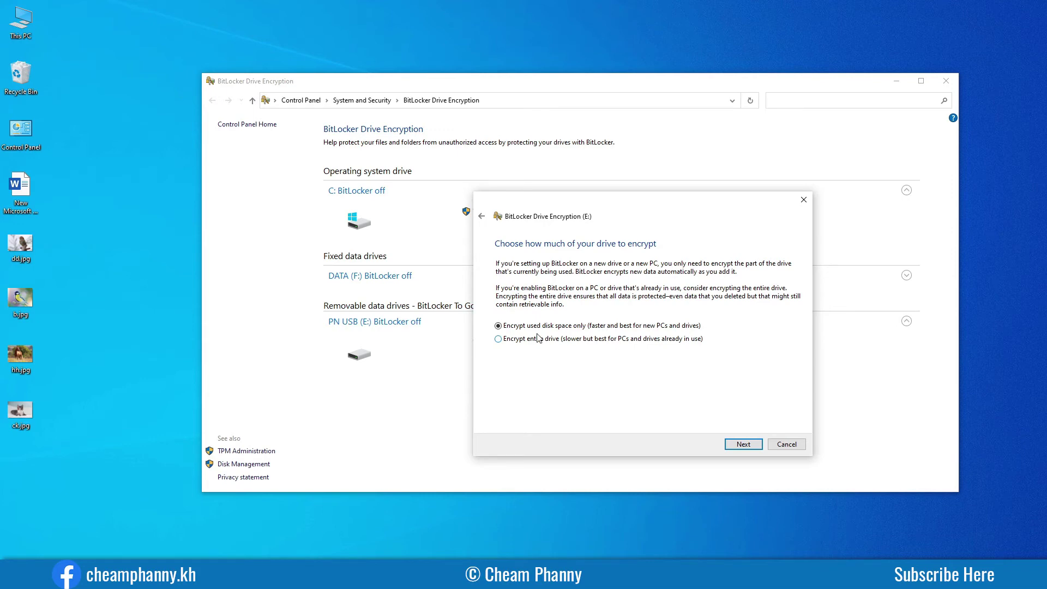
left_click(743, 445)
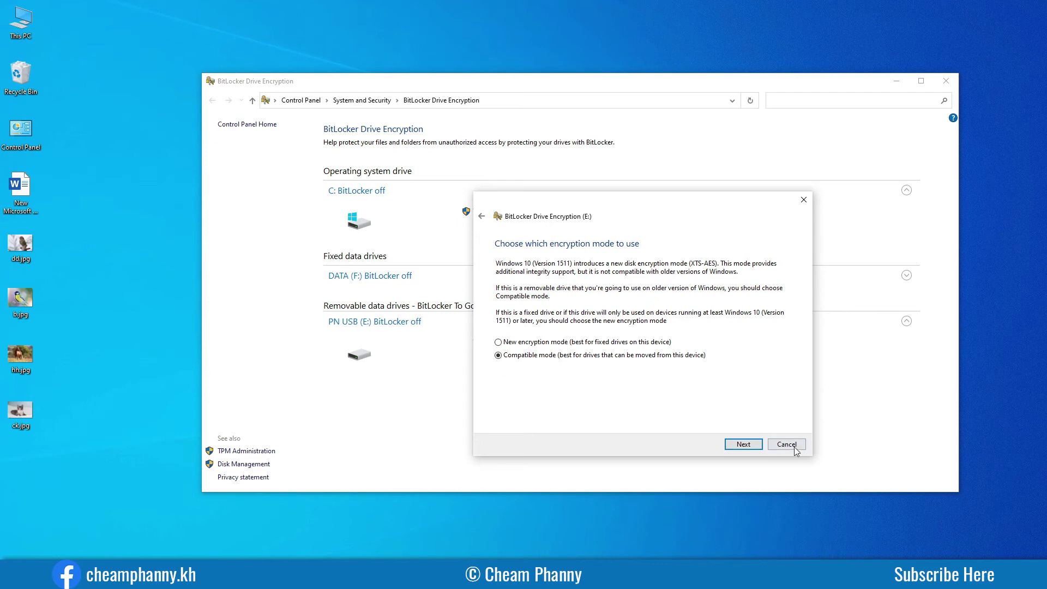
left_click(744, 444)
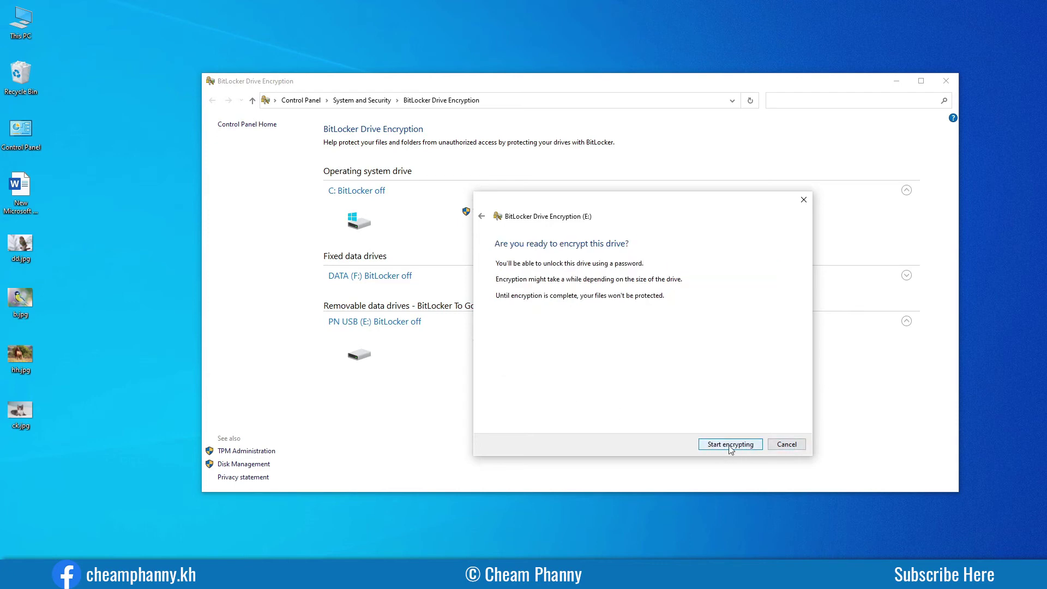
Start encrypting PN USB (E:), close the completion message, and nudge the Control Panel window down.
left_click(731, 445)
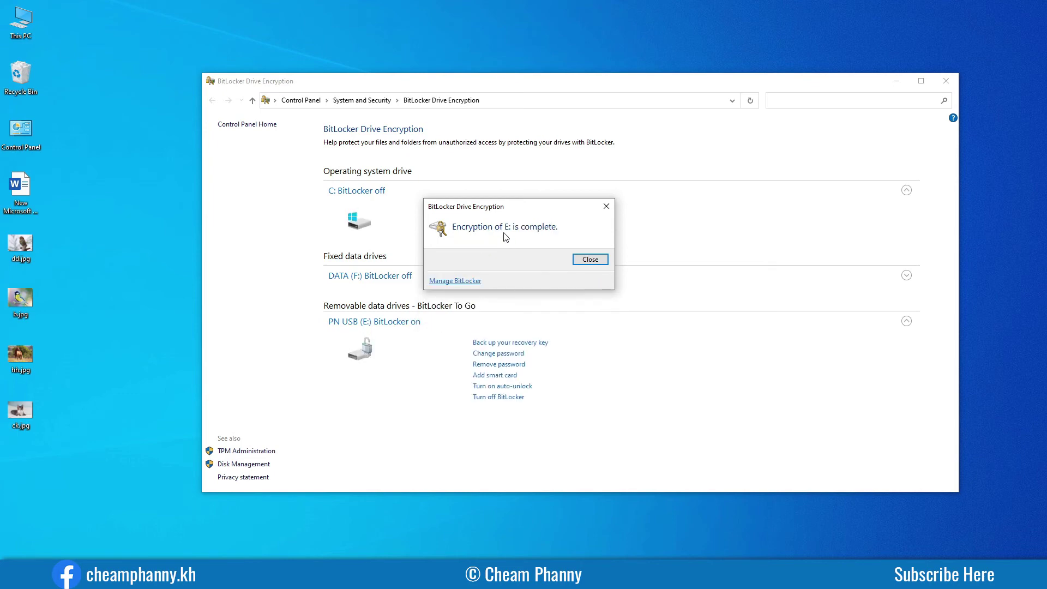
left_click(590, 261)
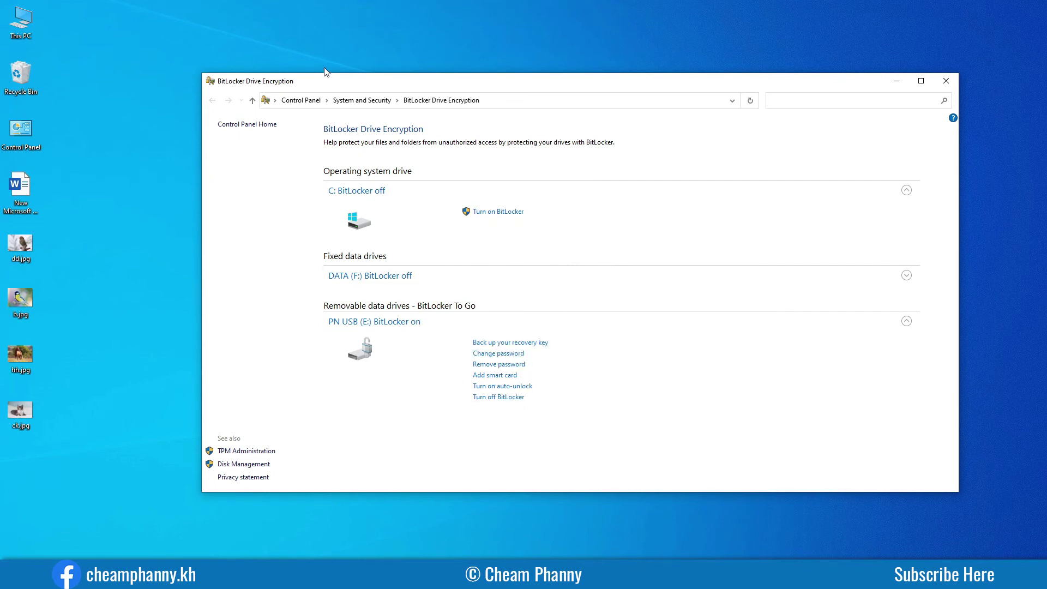
left_click_drag(327, 85, 329, 100)
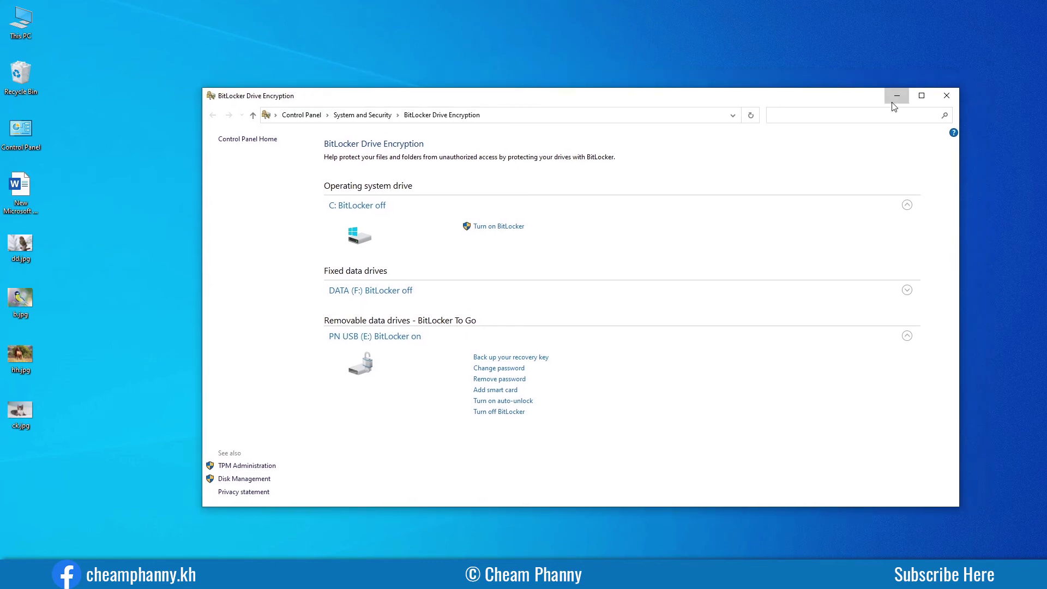
Minimize Control Panel and bring back the This PC window, briefly opening PN USB (E:).
left_click(896, 95)
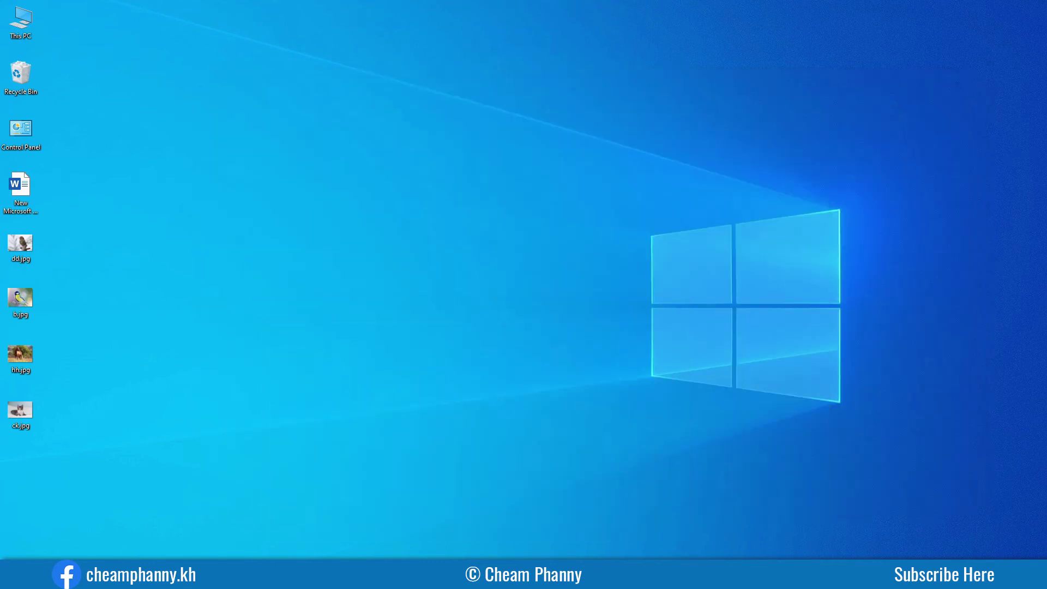
mouse_move(110, 572)
left_click(109, 524)
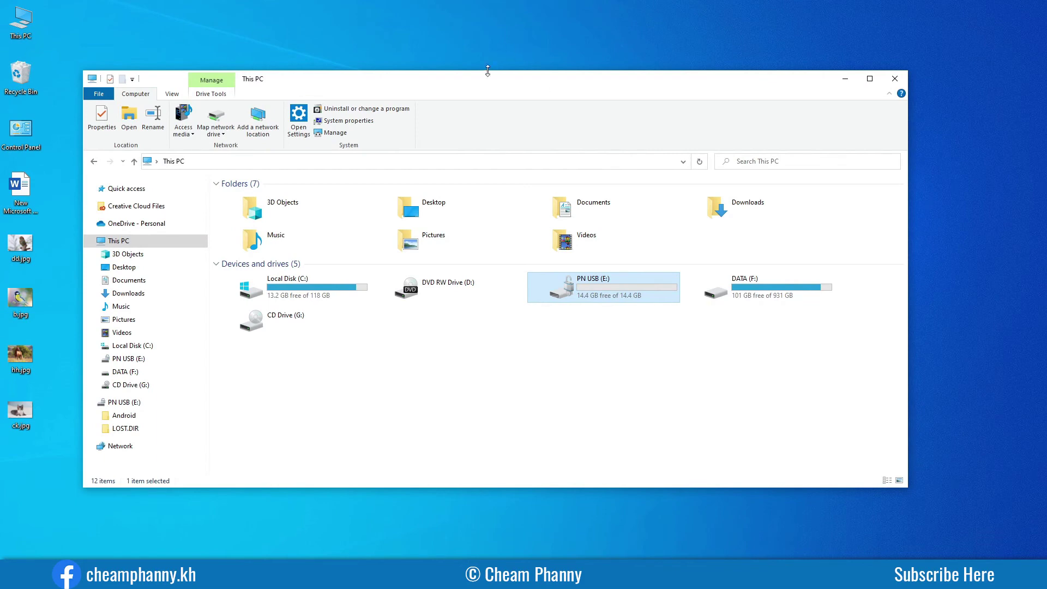
left_click_drag(491, 84, 493, 111)
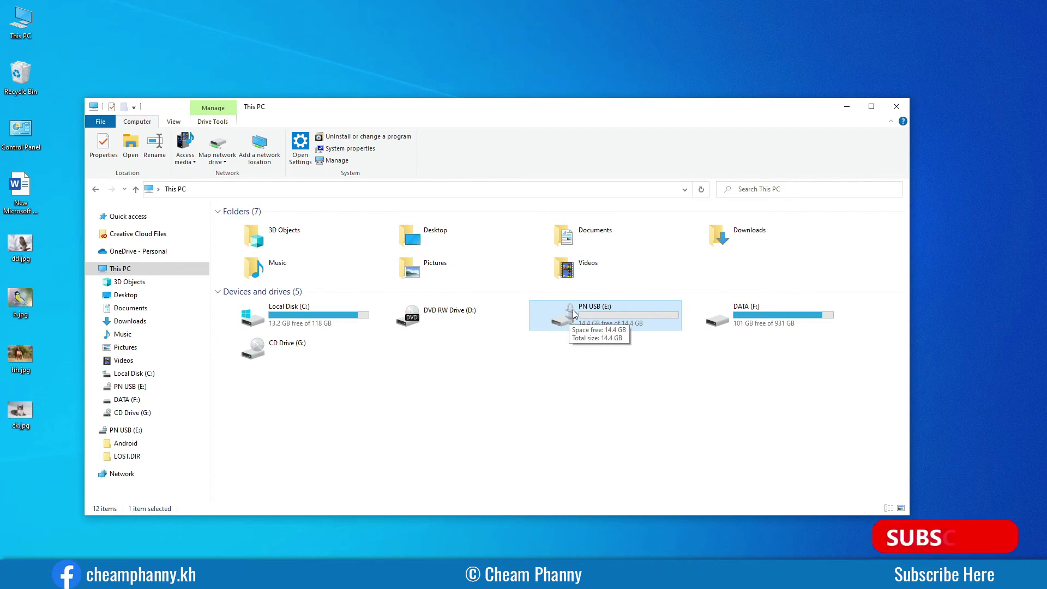
double_click(602, 322)
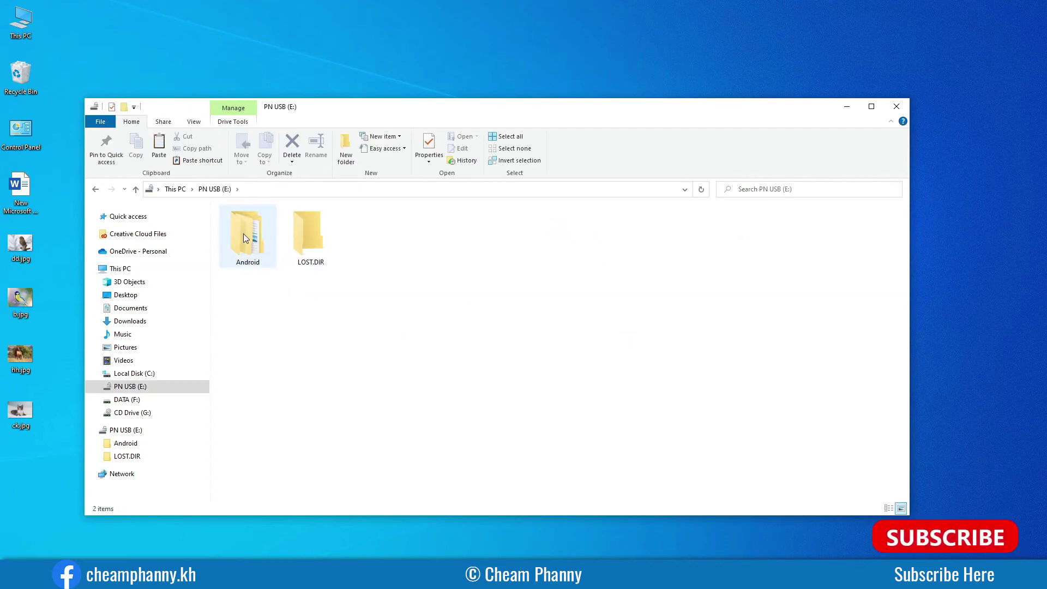
left_click(175, 189)
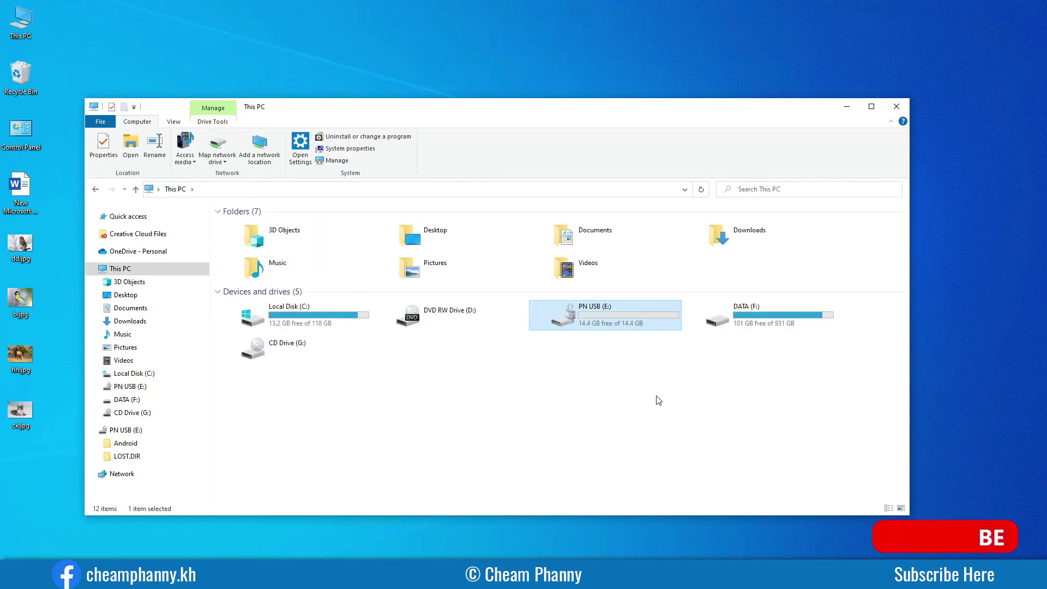
Move dd.jpg, b.jpg, hh.jpg and ck.jpg from the desktop into PN USB (E:).
left_click_drag(37, 458, 19, 248)
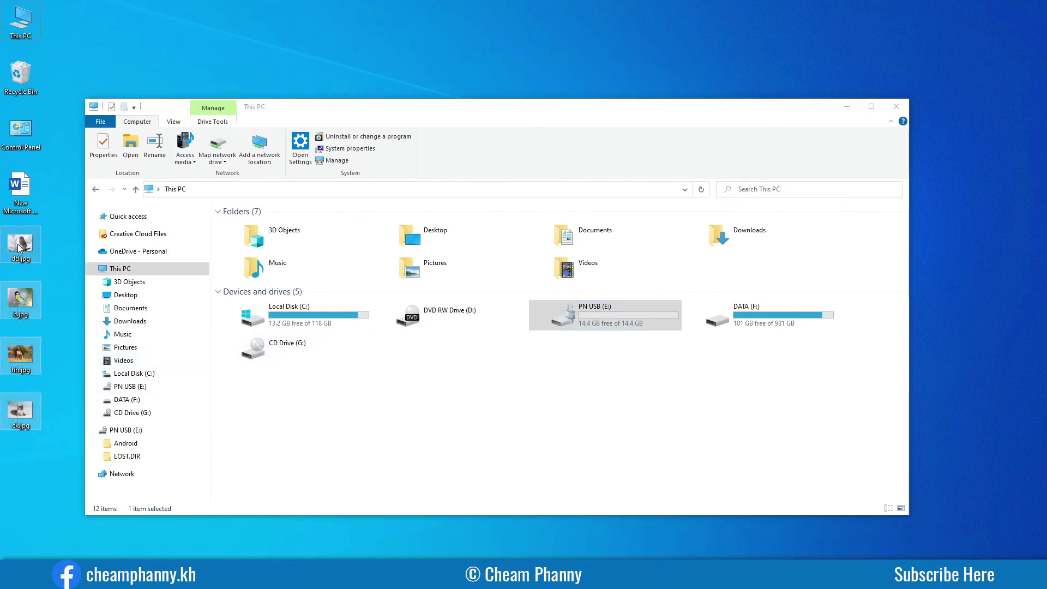
double_click(603, 319)
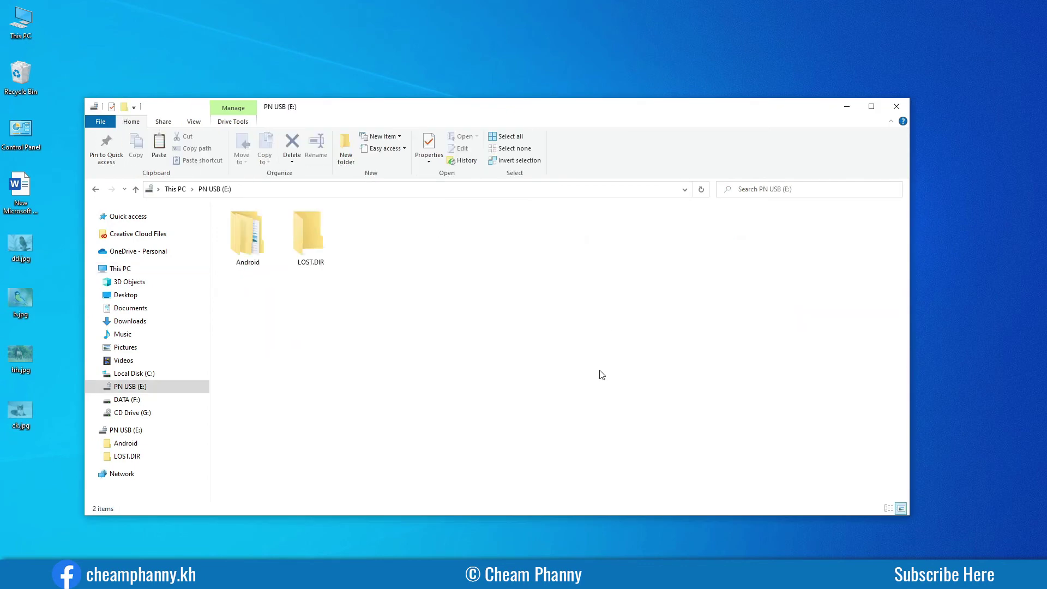
key("ctrl+v")
left_click(582, 371)
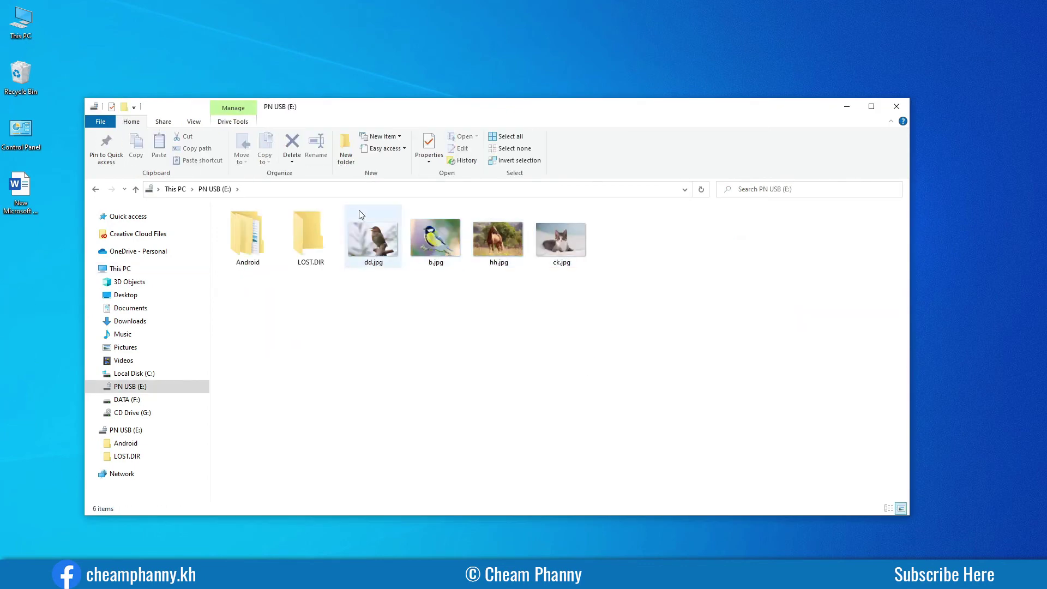
left_click(119, 269)
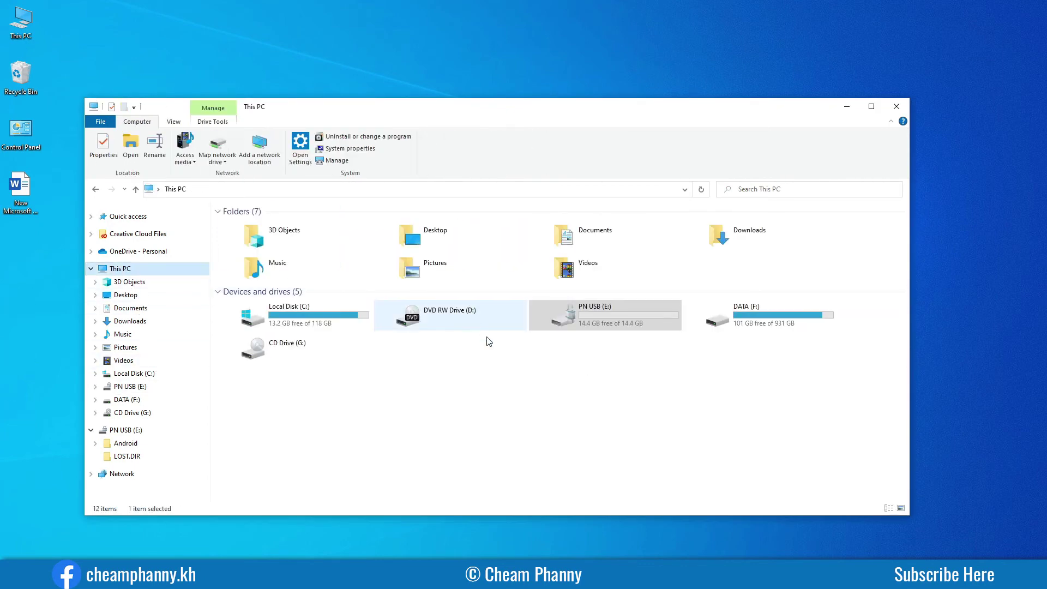
left_click(920, 577)
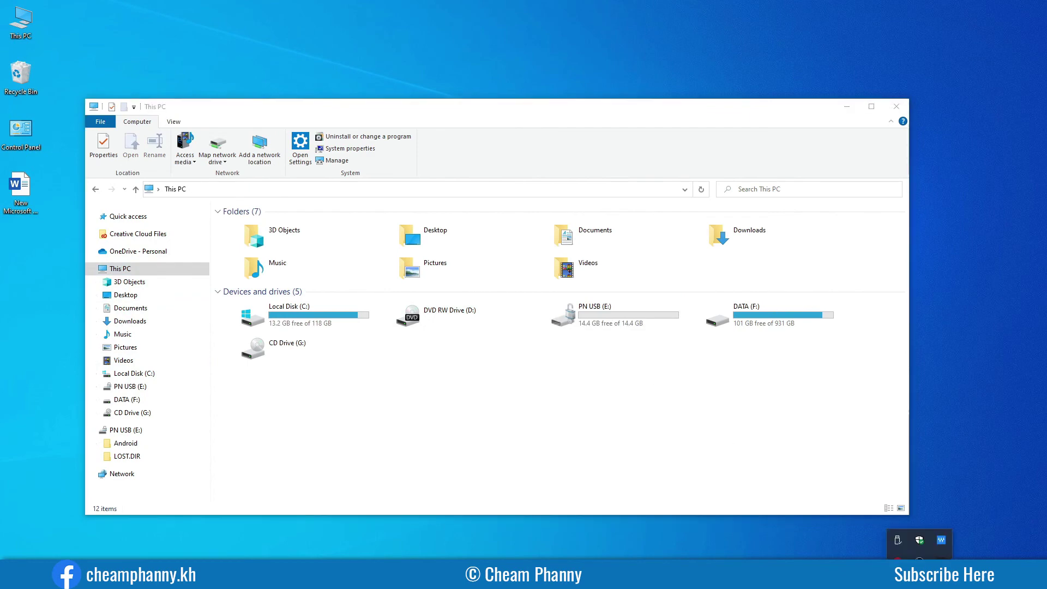
Safely eject the ADATA USB flash drive, then dismiss the 'Location is not available' error after reinserting it.
left_click(893, 543)
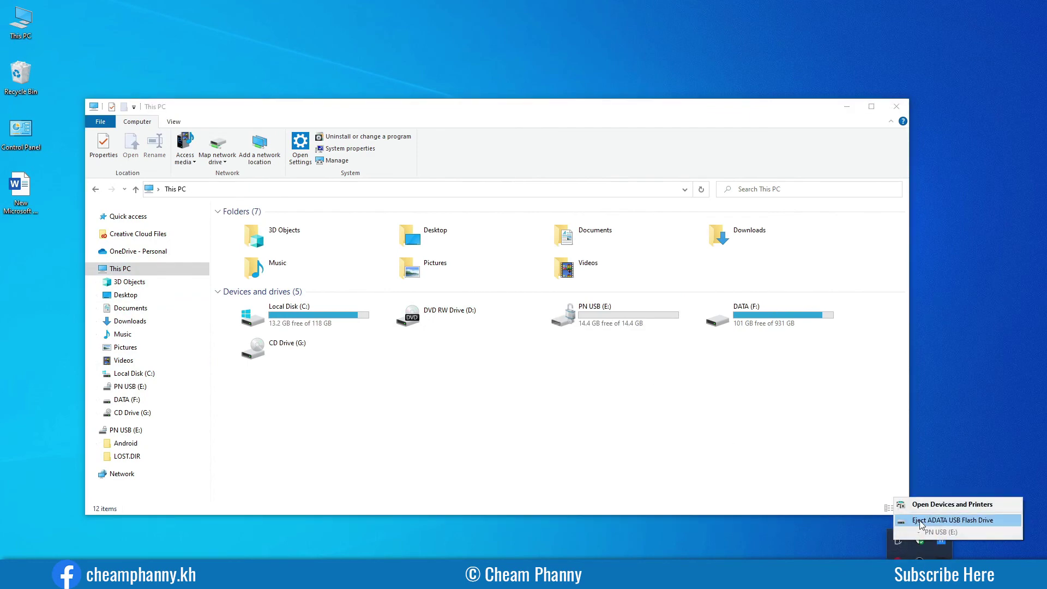
left_click(921, 525)
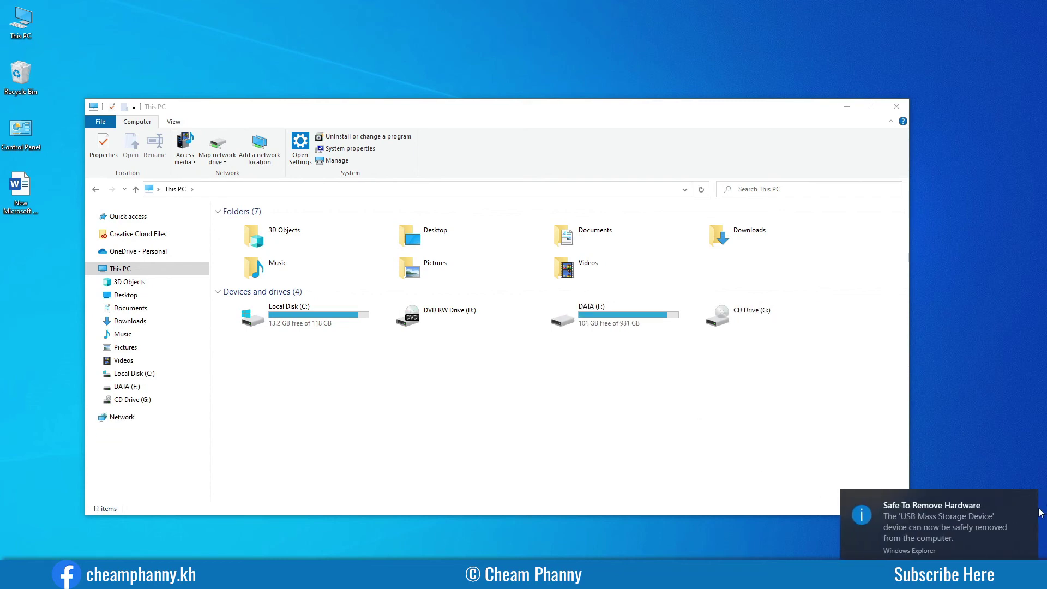
left_click(1028, 501)
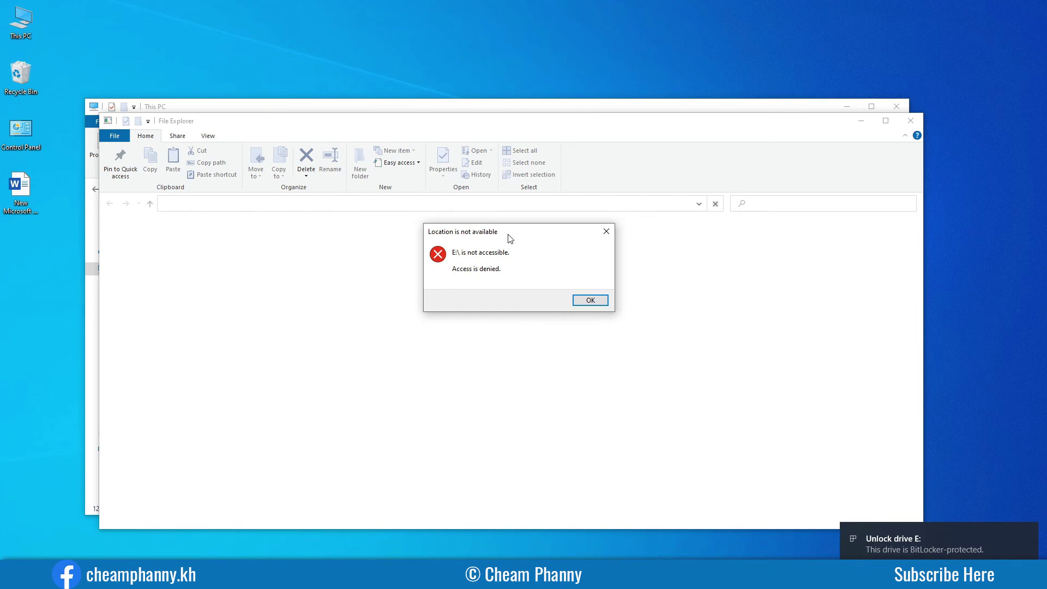
left_click(590, 300)
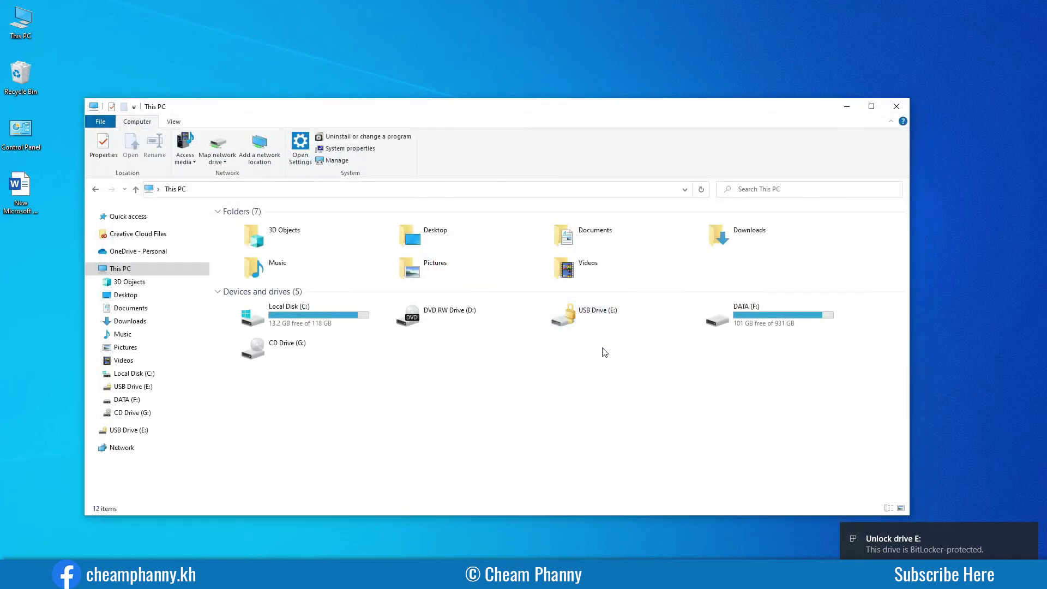
Unlock USB Drive (E:) with its BitLocker password and open PN USB (E:).
left_click_drag(555, 109, 563, 66)
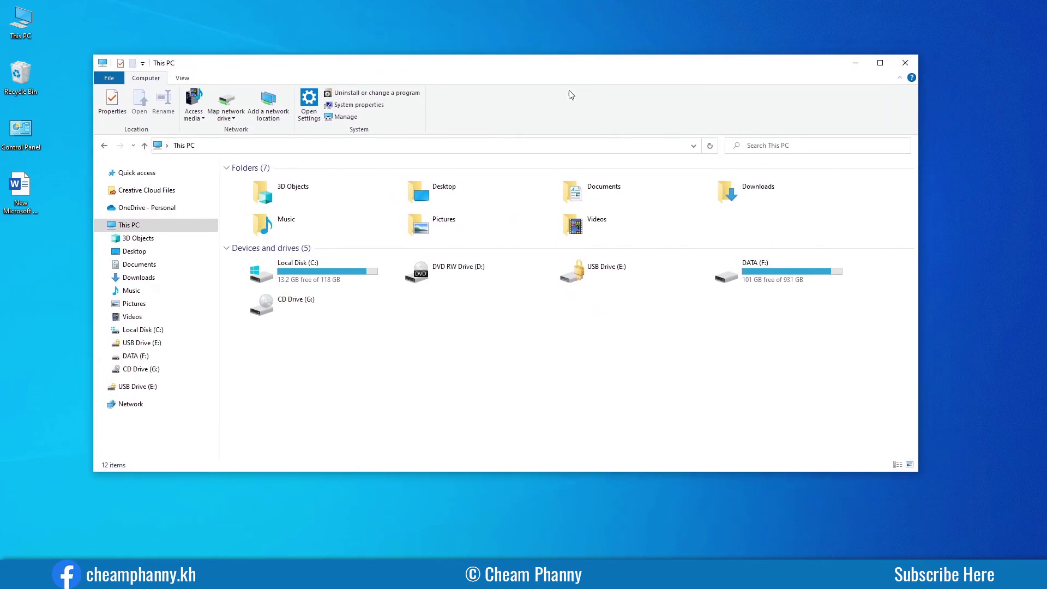
left_click(600, 280)
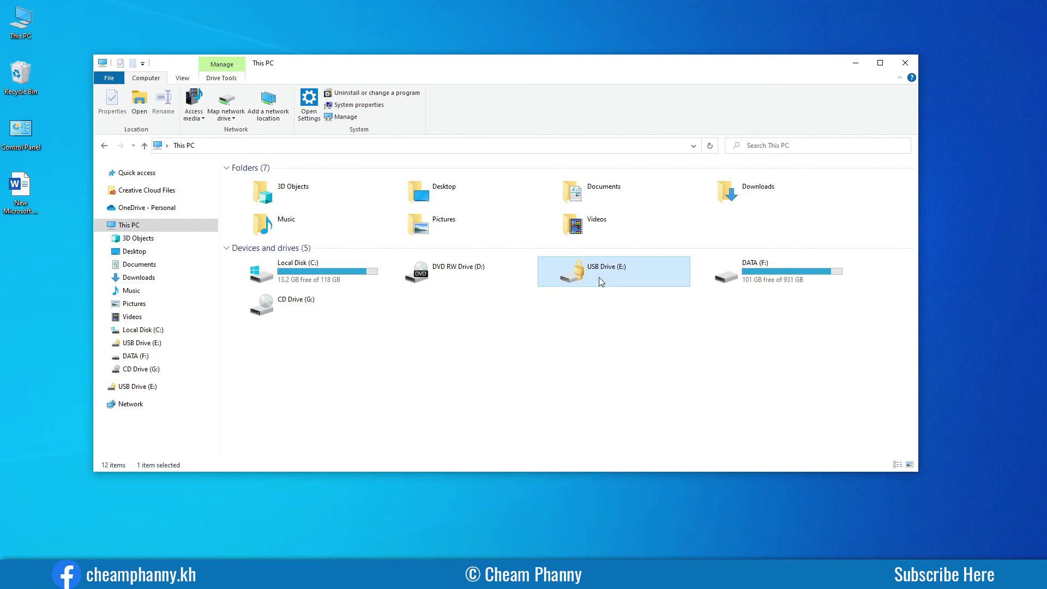
double_click(599, 278)
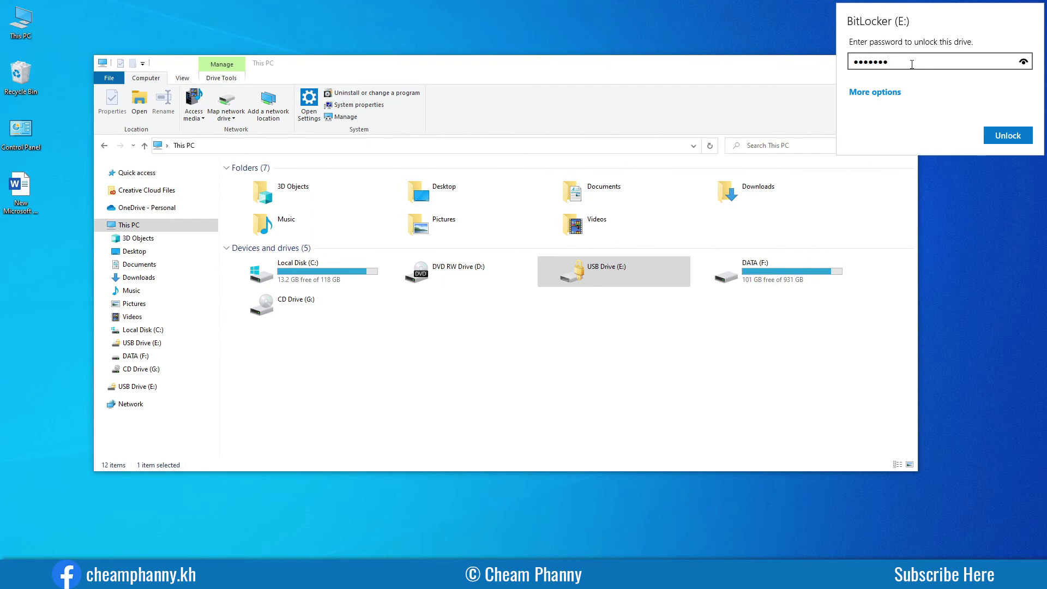
left_click(1008, 136)
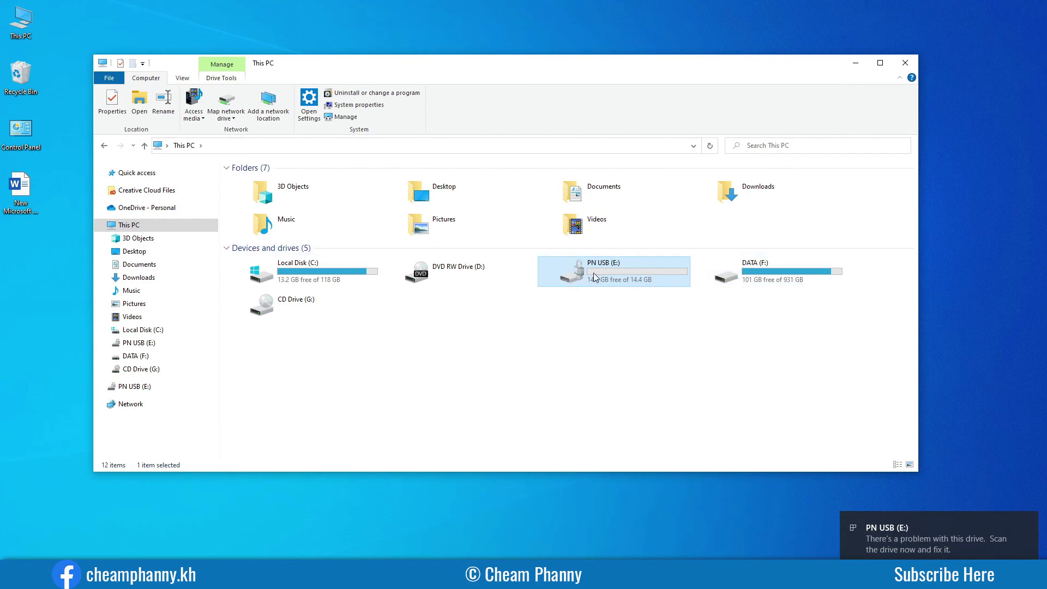
double_click(615, 278)
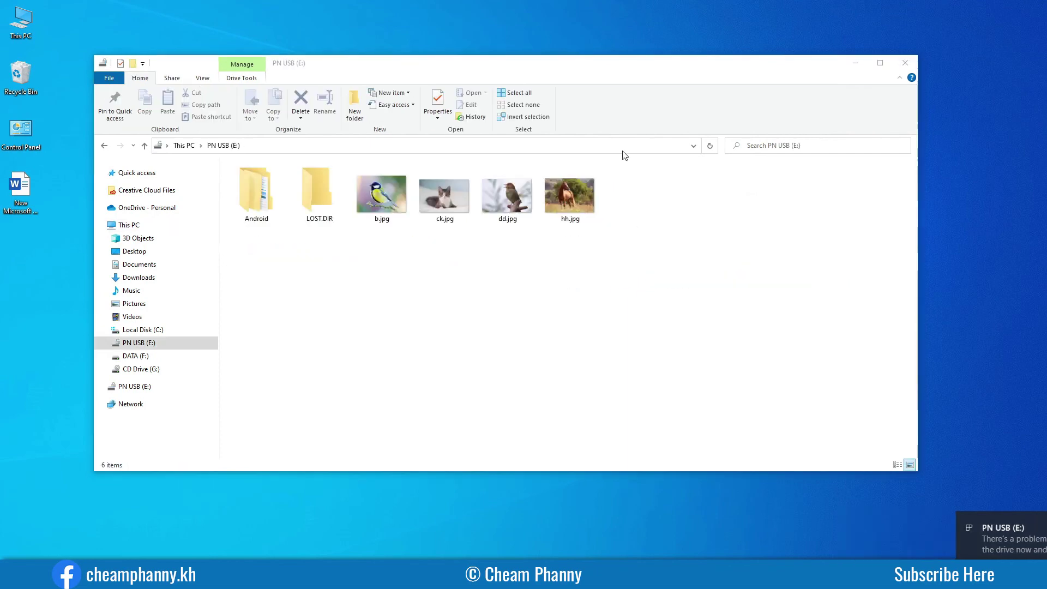
Shift the new PN USB (E:) window aside and select, then deselect, all six drive items.
left_click_drag(562, 86, 586, 96)
left_click_drag(787, 327, 433, 201)
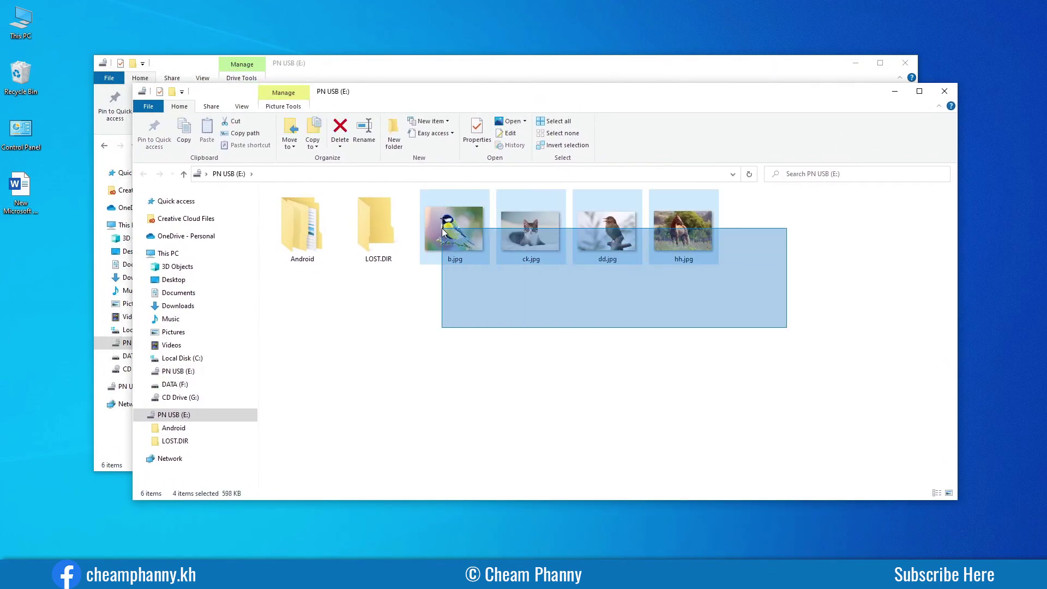
left_click_drag(791, 319, 360, 239)
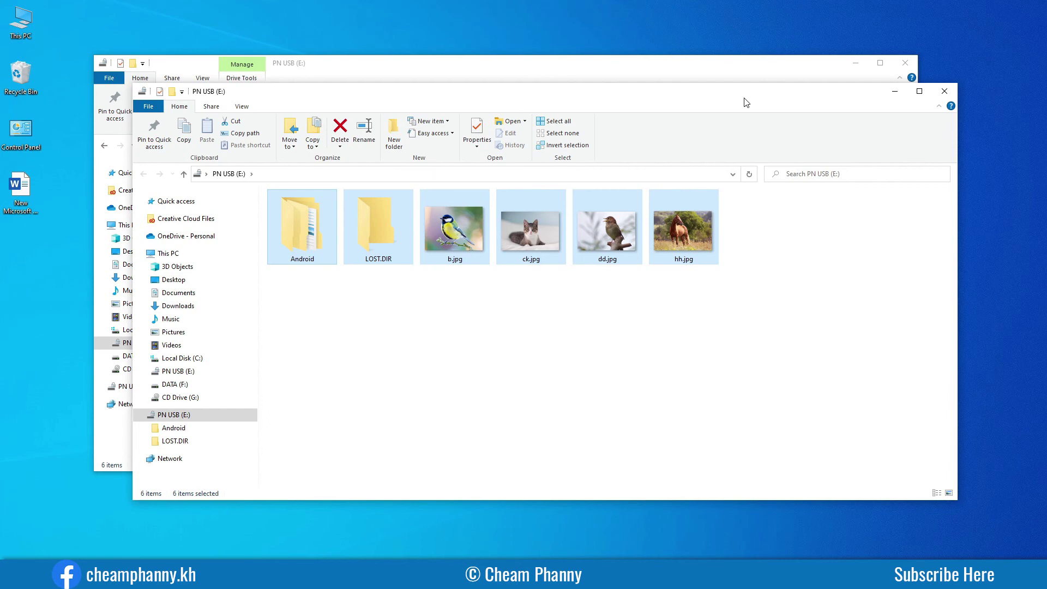
left_click(697, 330)
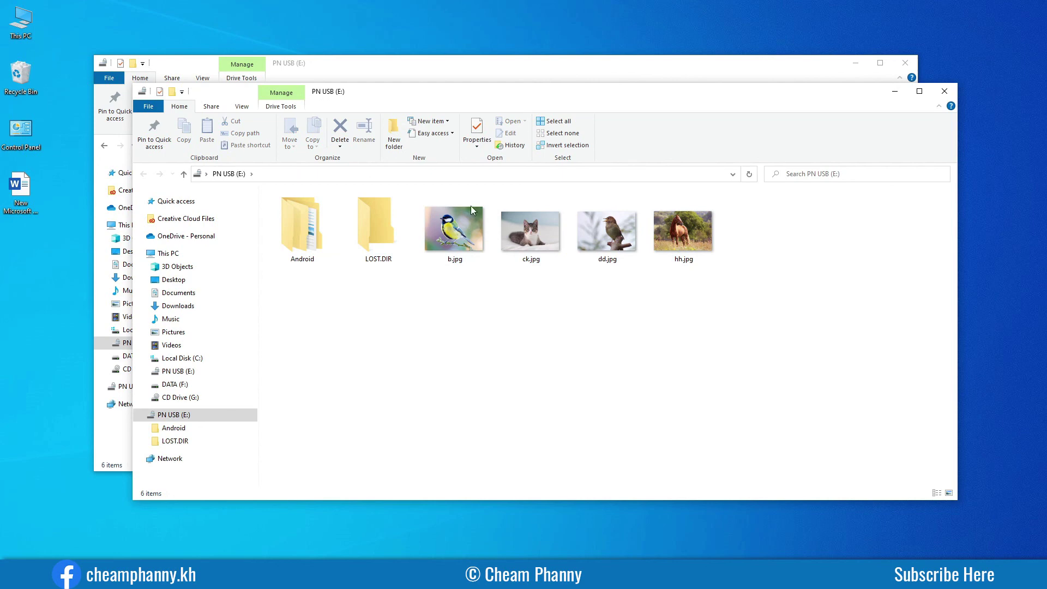
left_click_drag(565, 98, 576, 126)
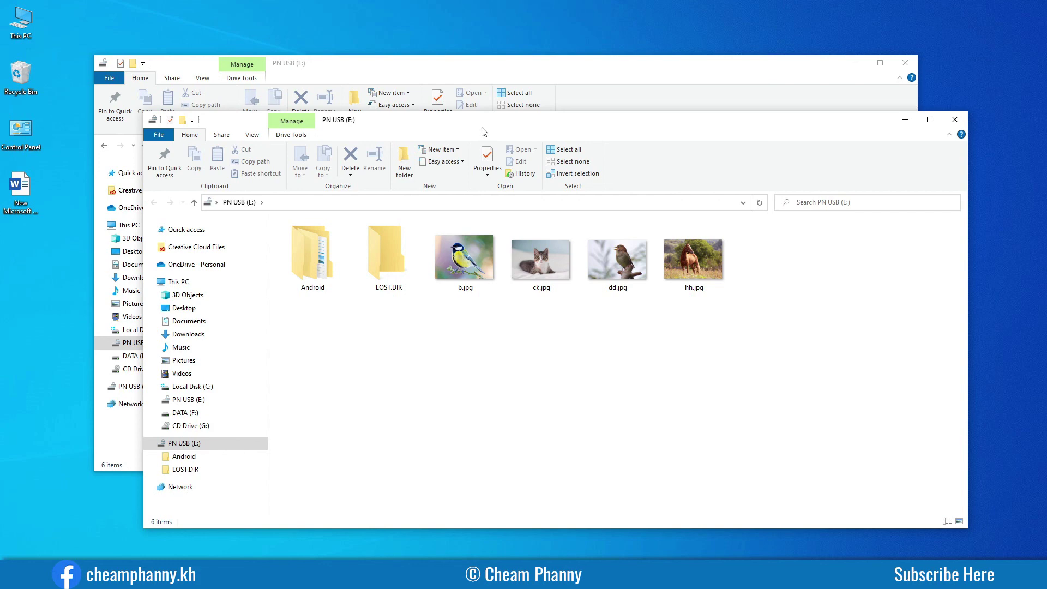
Close the front duplicate PN USB (E:) window and reposition the remaining one.
left_click_drag(482, 131, 480, 121)
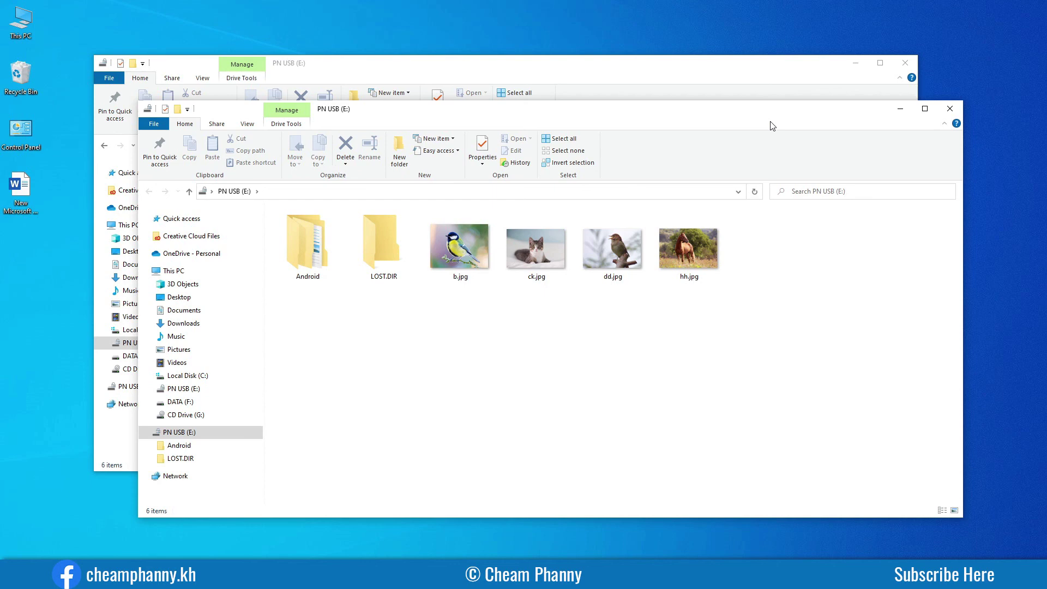
left_click_drag(728, 117, 740, 125)
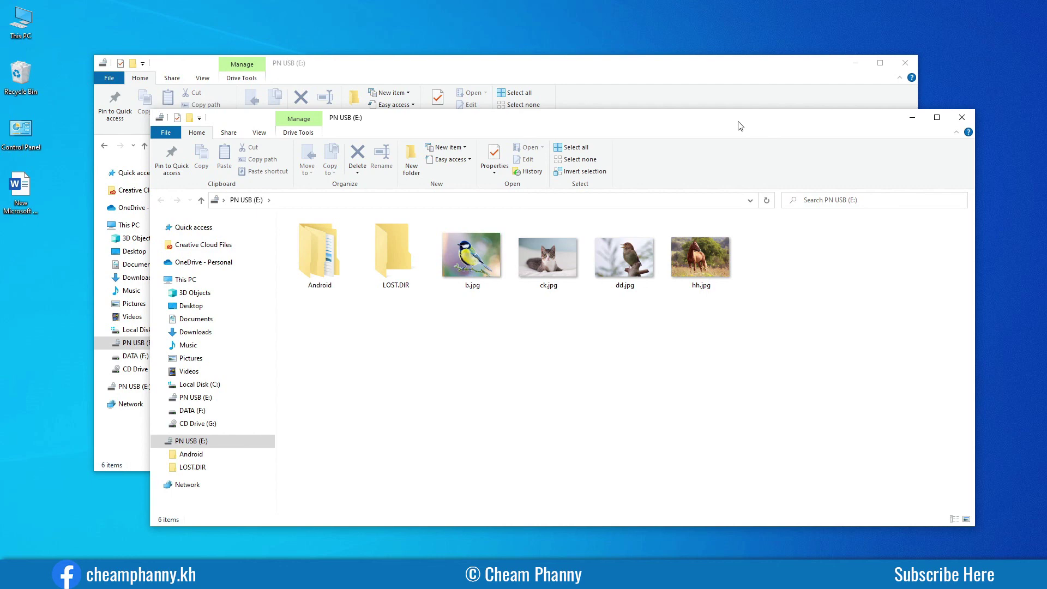
left_click(971, 117)
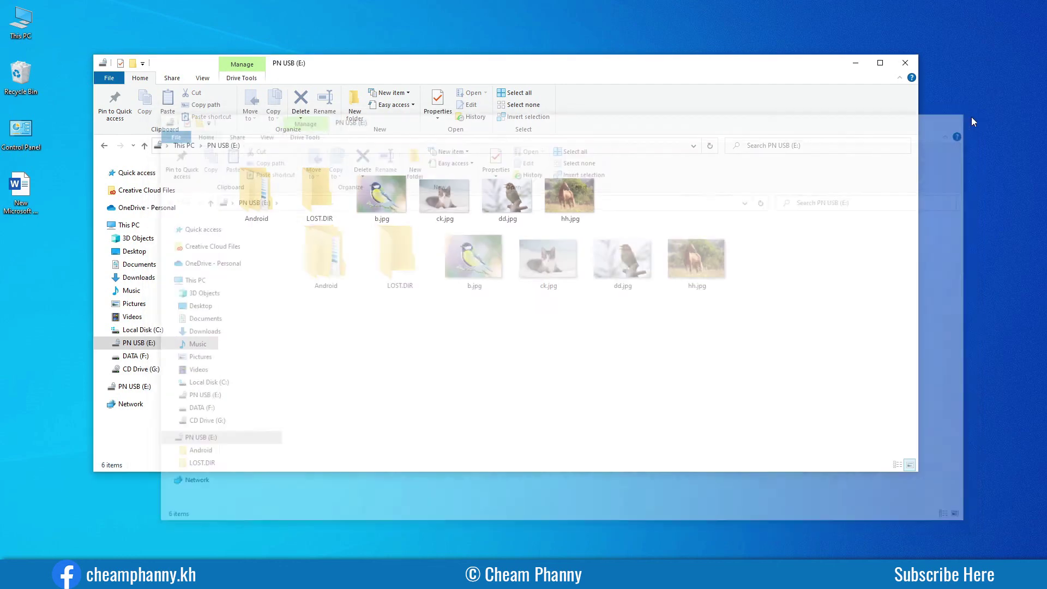
left_click_drag(637, 70, 611, 118)
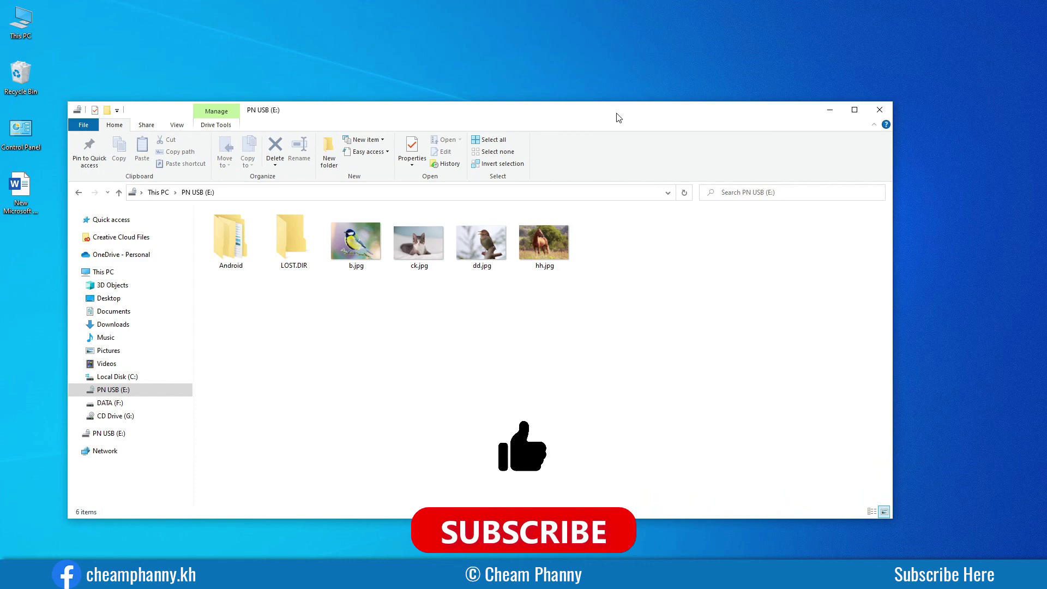
left_click_drag(619, 118, 613, 115)
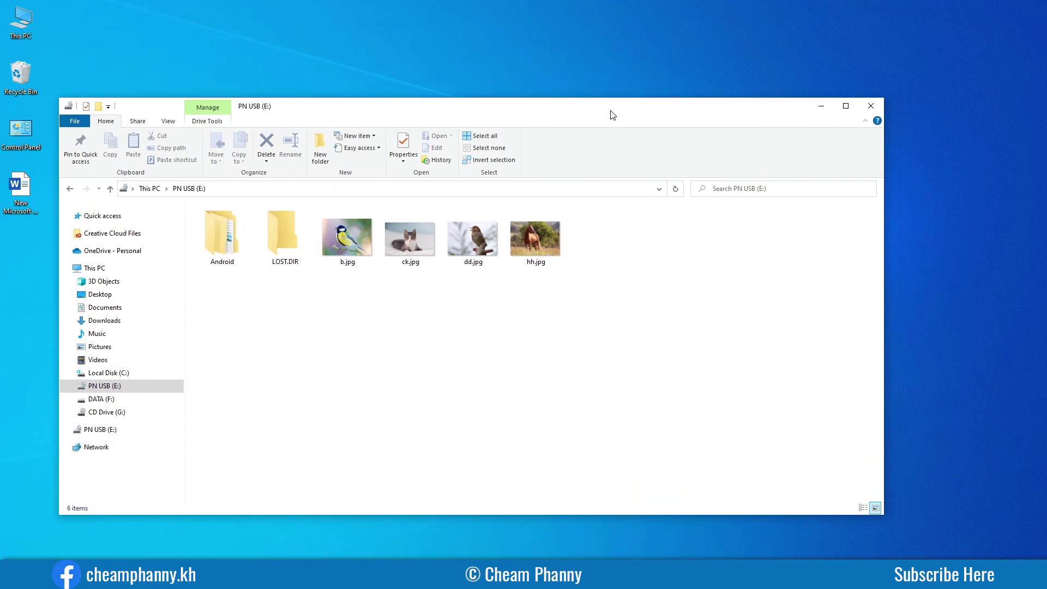